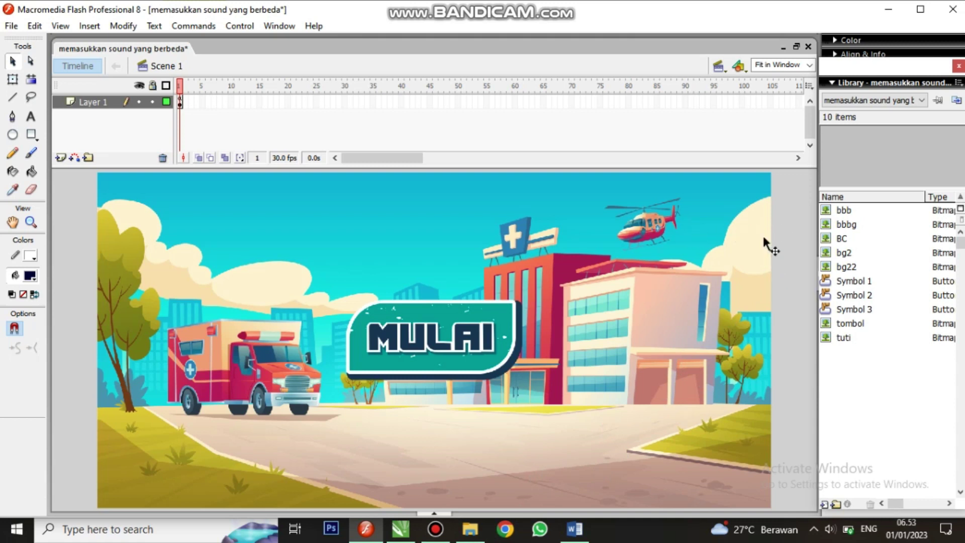
Import the audio files backsond 1, backsond 2 and backsond 3 from the bahan folder into the Flash library and sort the library by type.
click(470, 529)
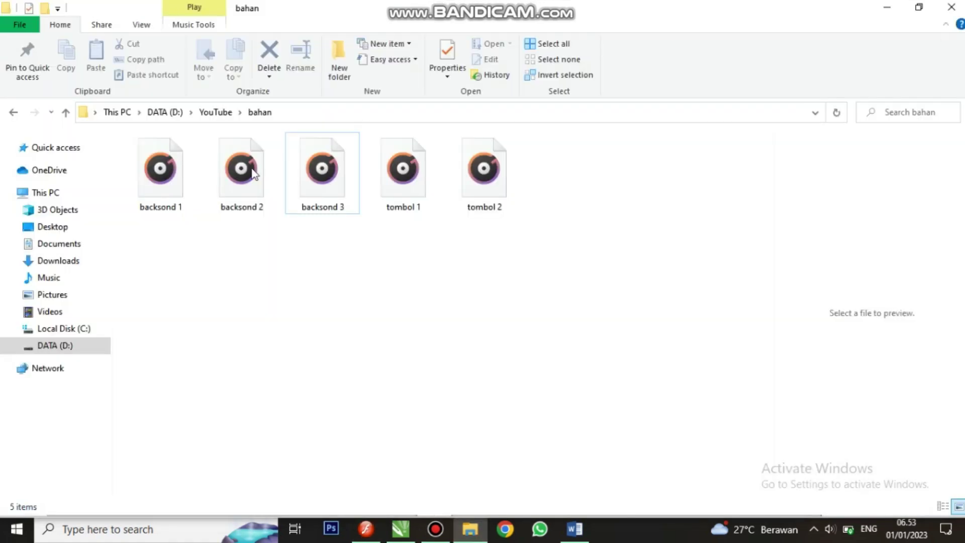
click(159, 190)
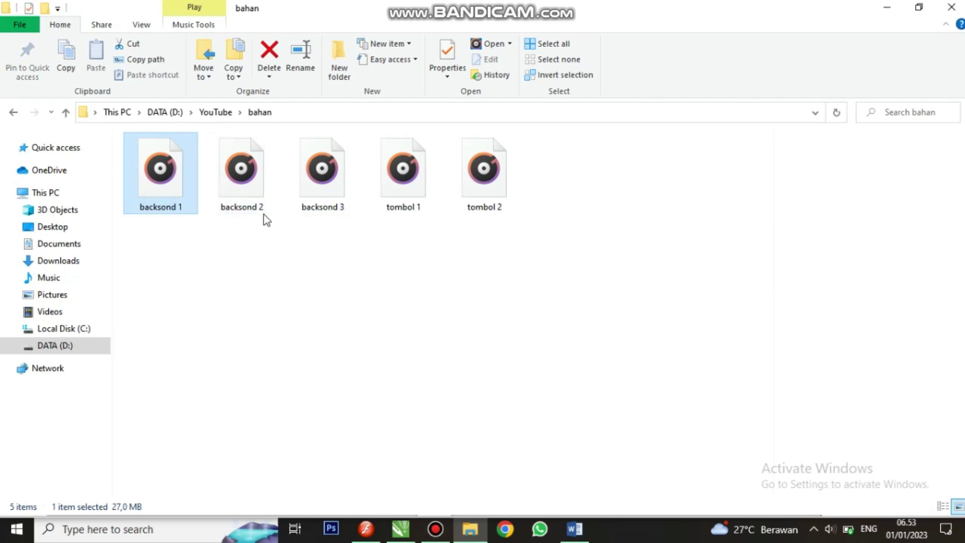
shift+click(331, 192)
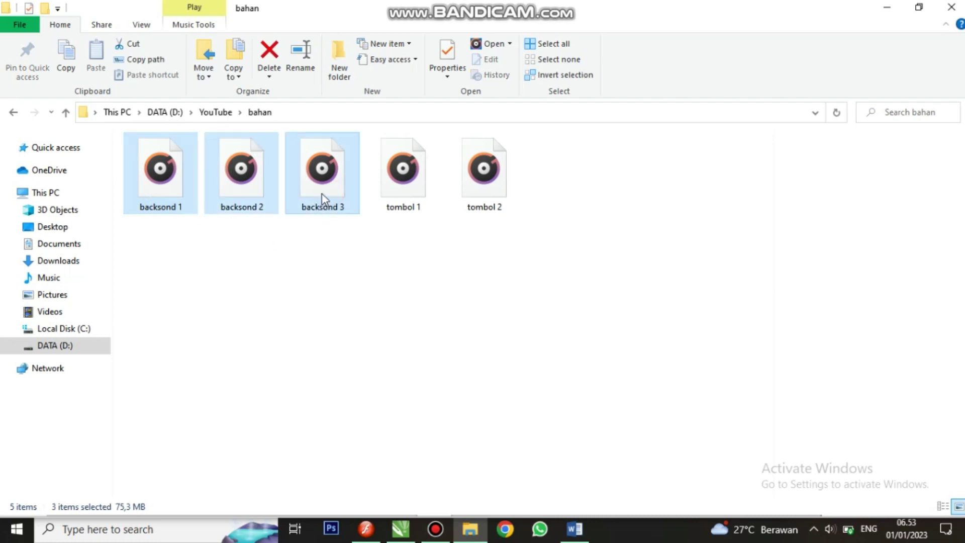
drag(321, 194, 885, 379)
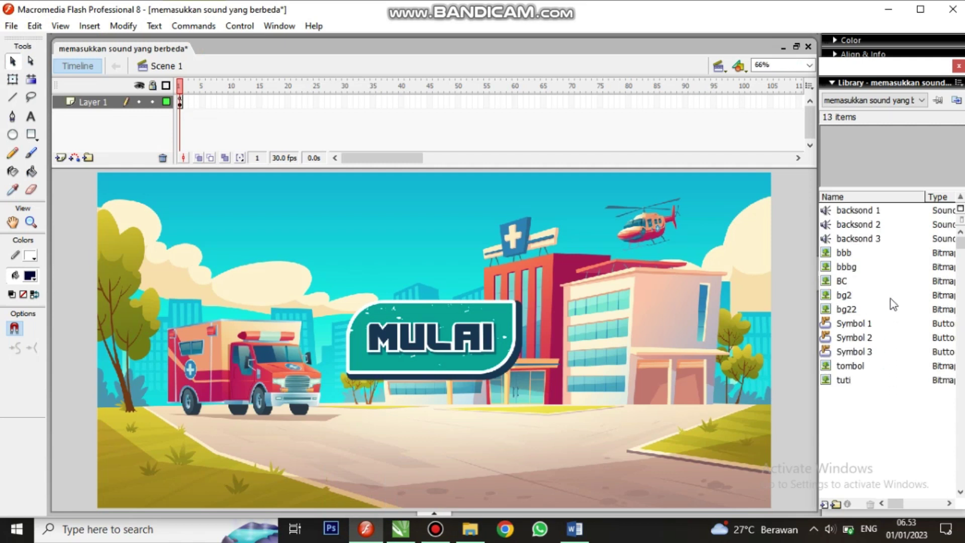
click(937, 197)
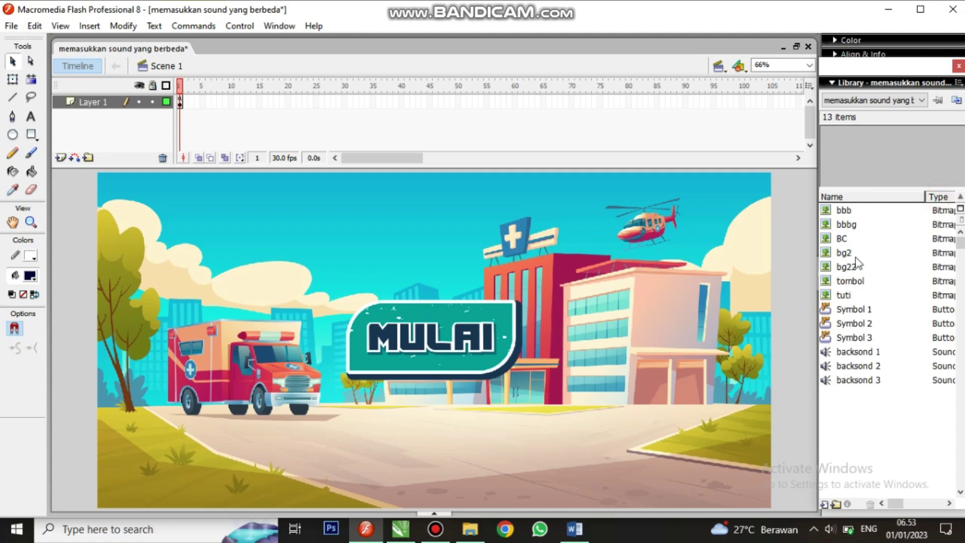
Check the document's list of scenes and the prepared sound script in the Word document, then return to Flash.
click(718, 66)
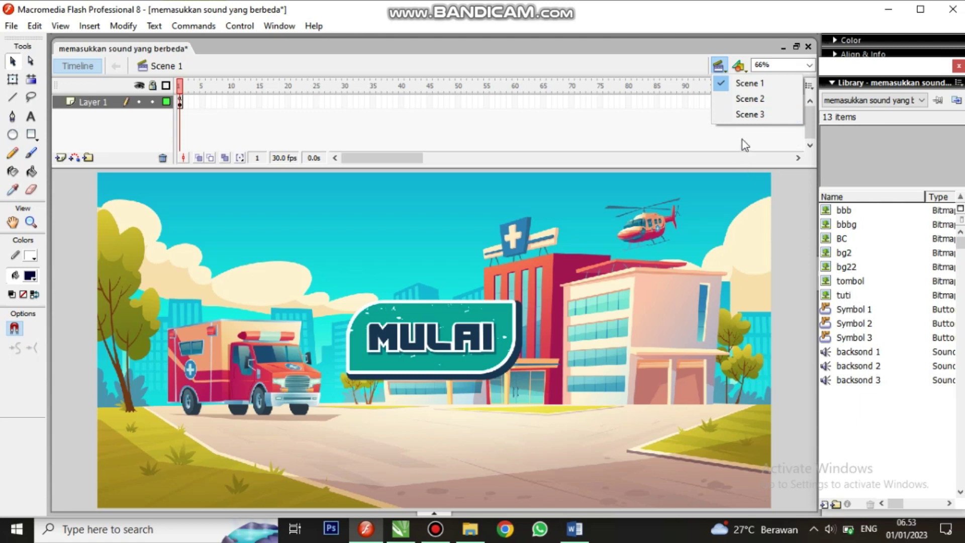
click(782, 257)
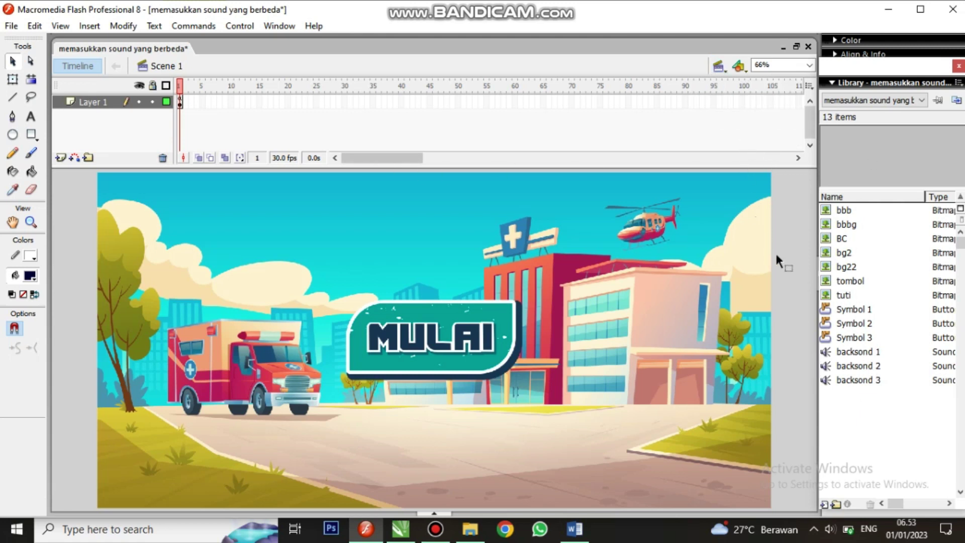
click(578, 529)
key(ctrl+a)
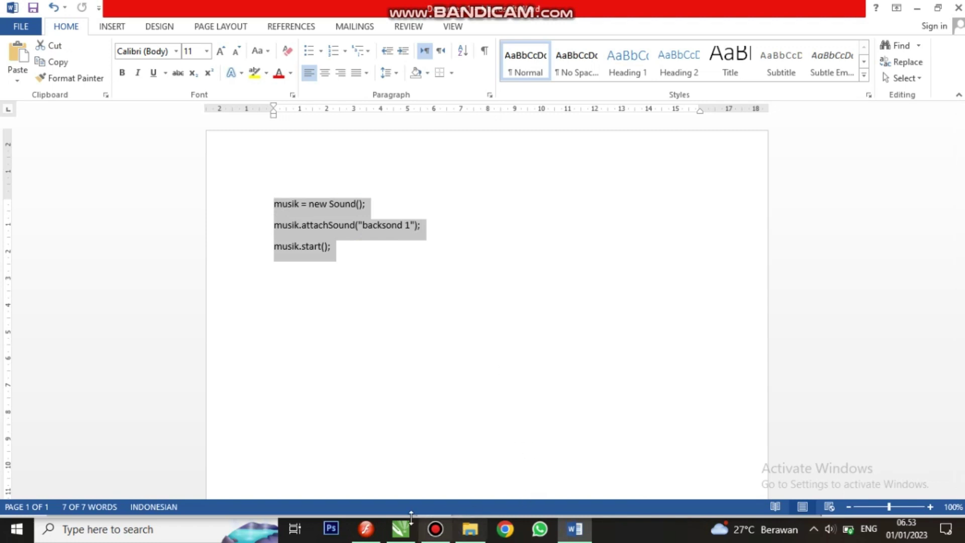
click(366, 529)
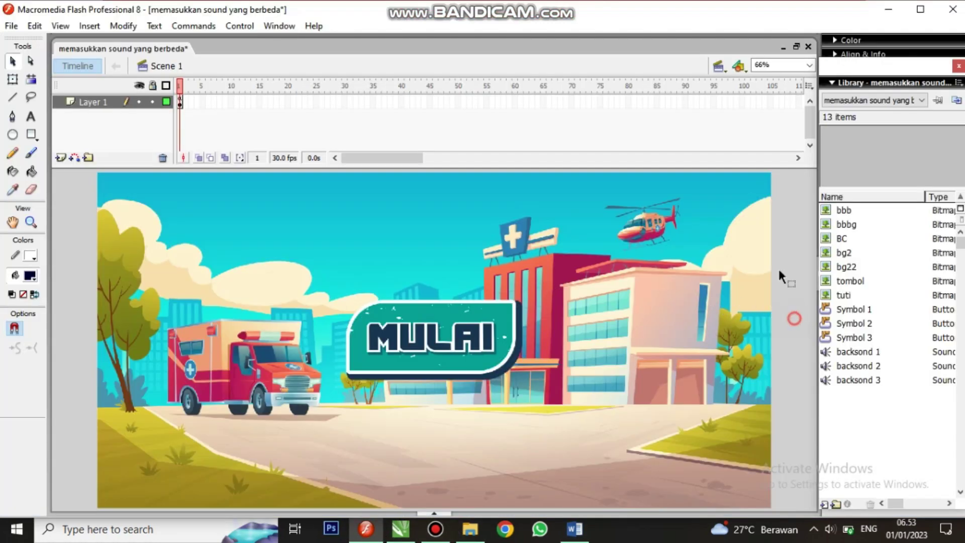
Add two new layers above Layer 1 in Scene 1 and make Layer 4 the active layer.
click(60, 158)
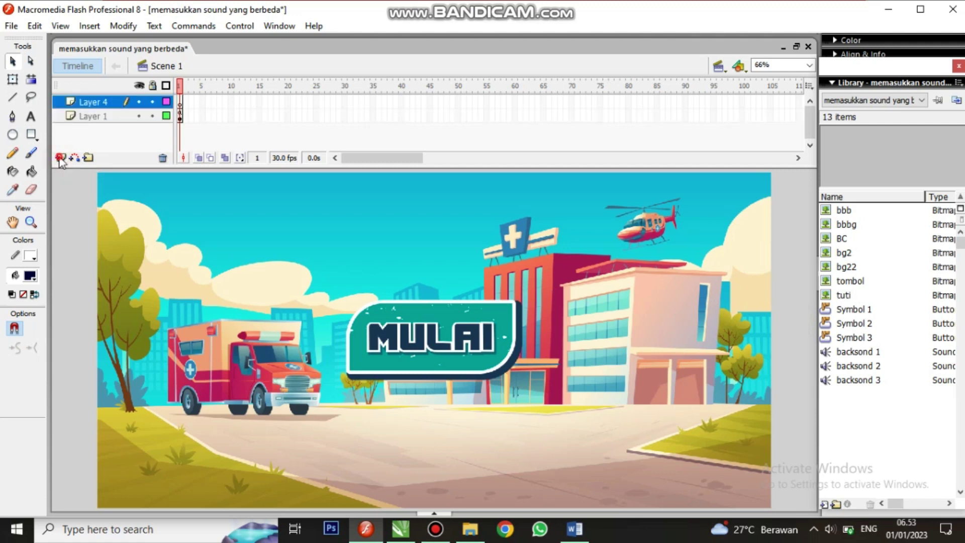
click(60, 158)
click(103, 116)
click(91, 104)
click(89, 130)
click(90, 120)
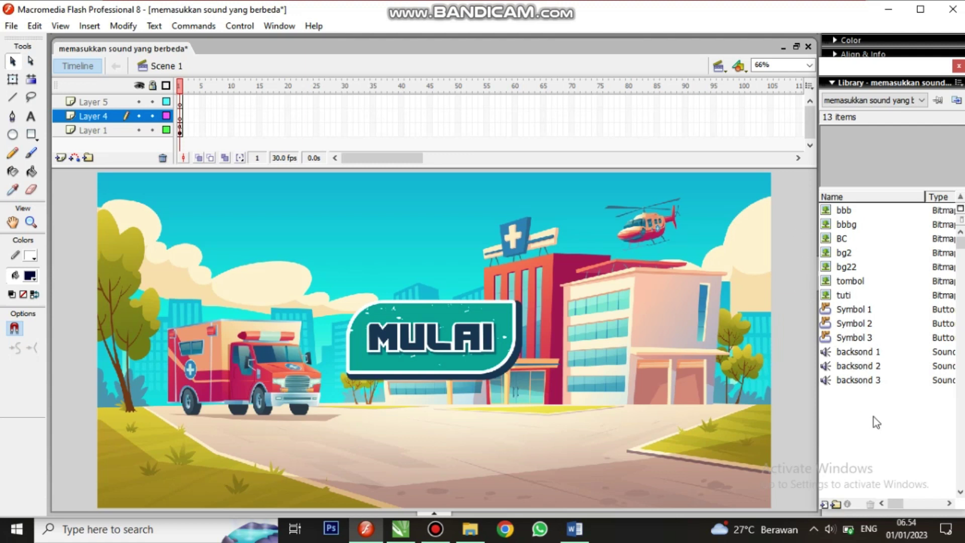
Set the linkage of the backsond 1 sound to Export for ActionScript with the identifier backsond 1.
click(857, 366)
click(856, 352)
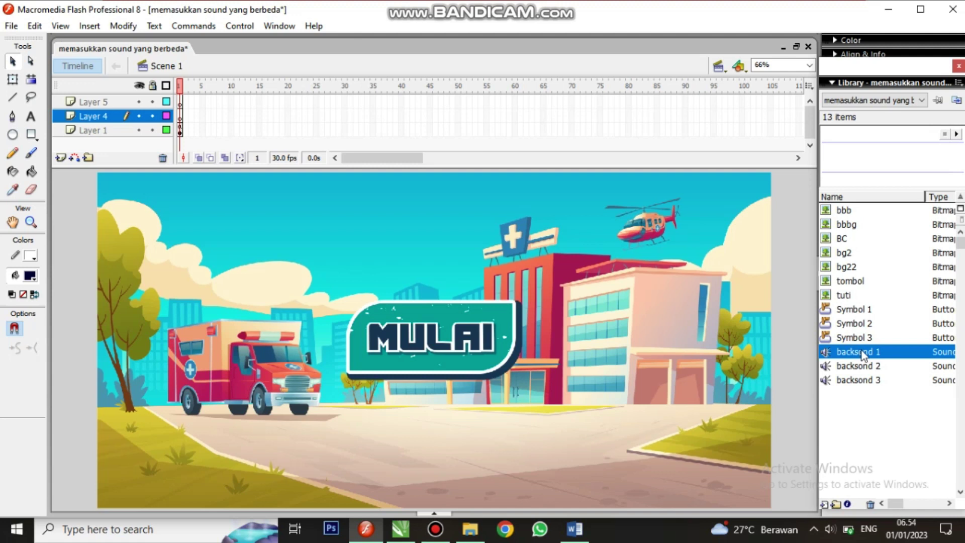
click(888, 352)
right_click(890, 357)
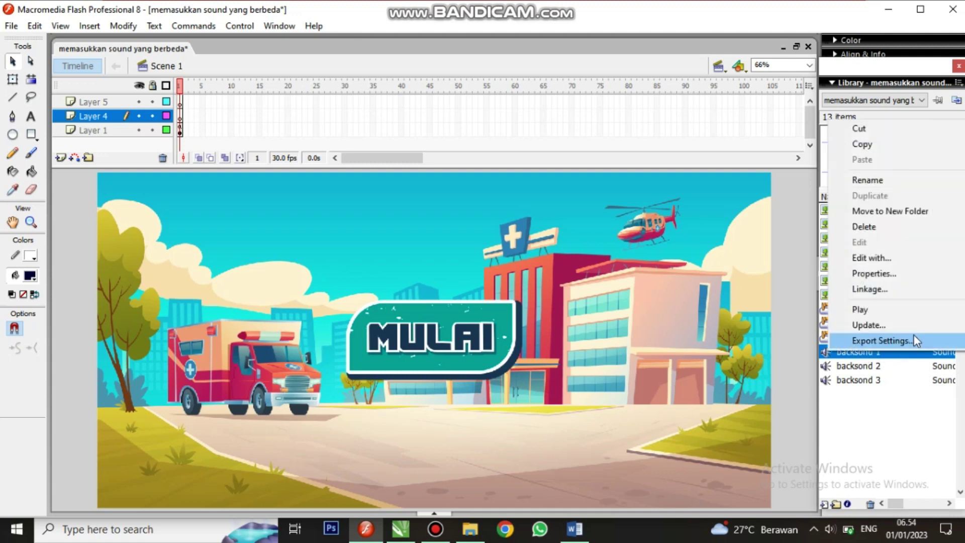
click(903, 294)
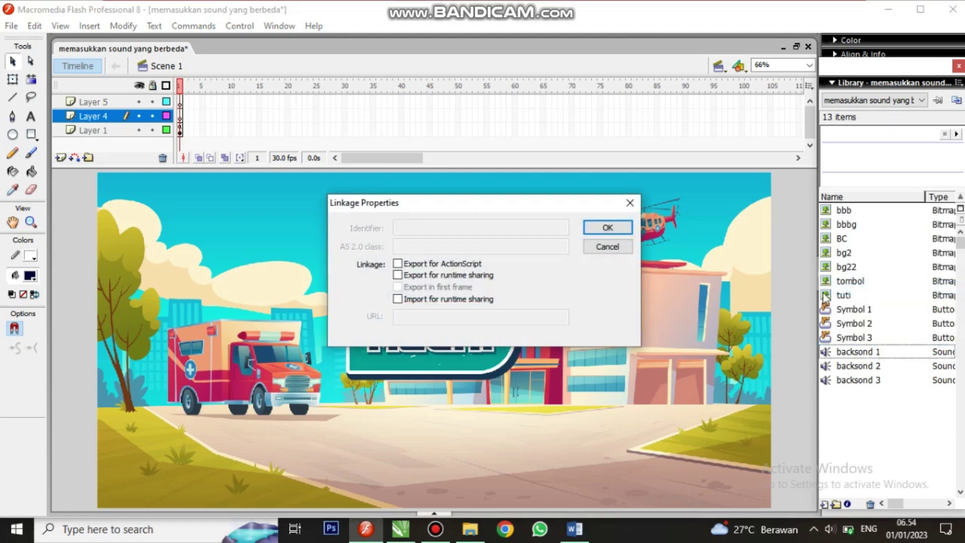
drag(535, 201, 590, 8)
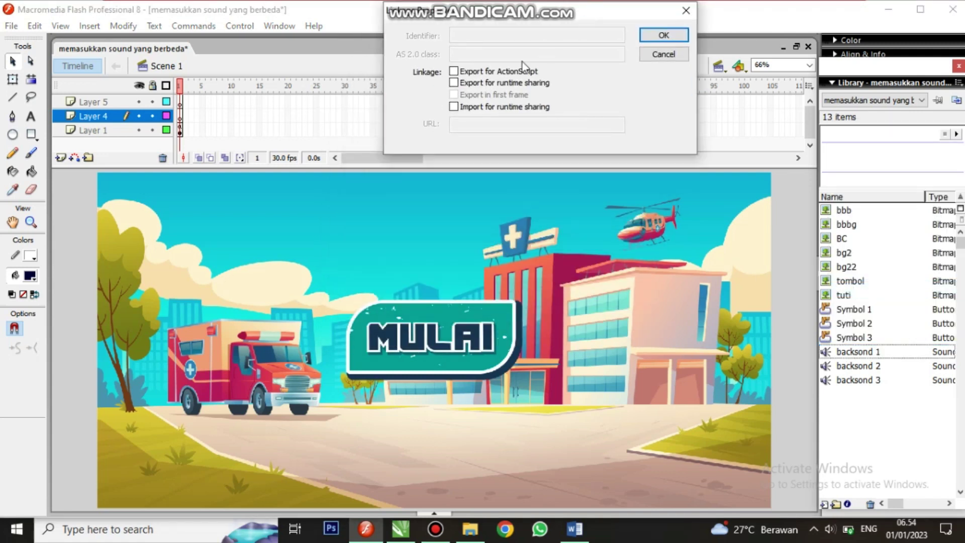
click(454, 71)
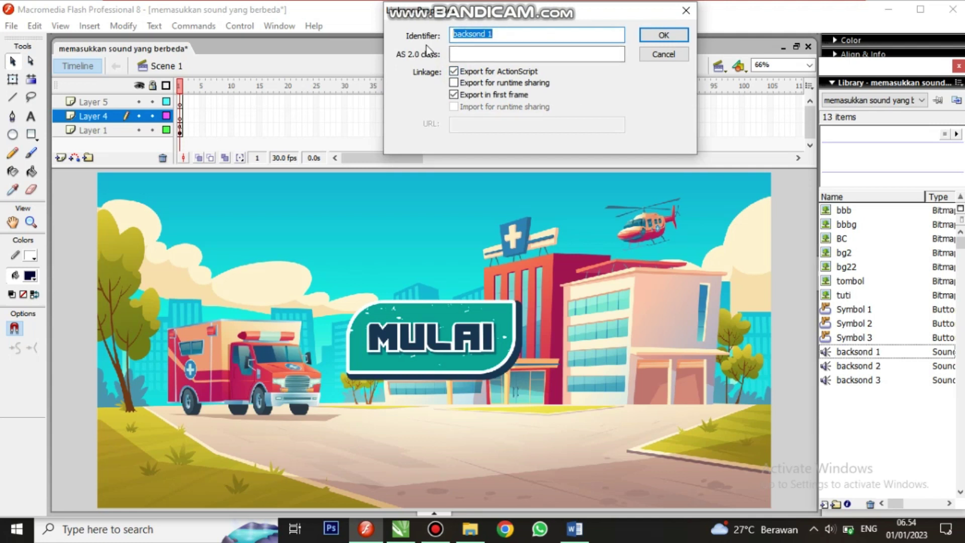
click(497, 34)
click(664, 34)
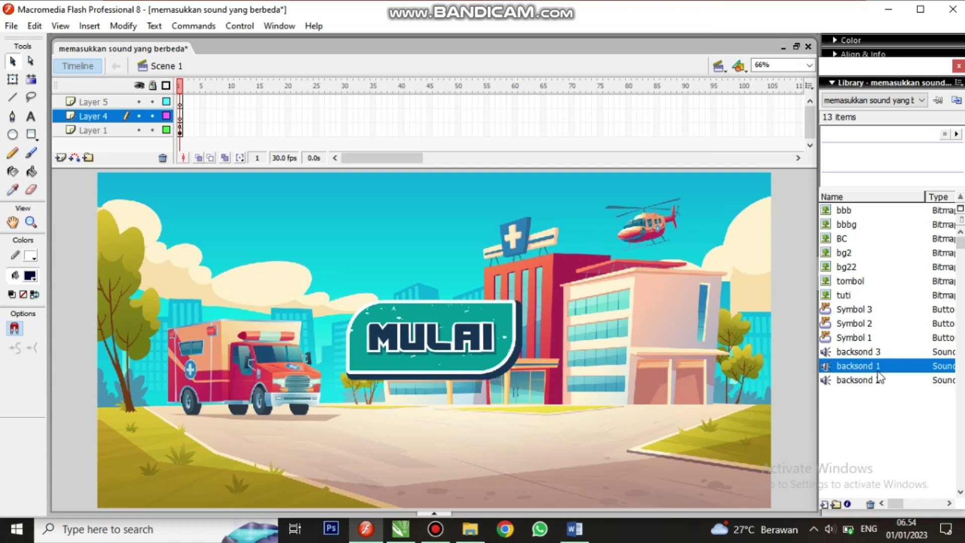
Enable Export for ActionScript in the linkage of the backsond 2 sound, keeping the identifier backsond 2.
click(872, 380)
right_click(872, 381)
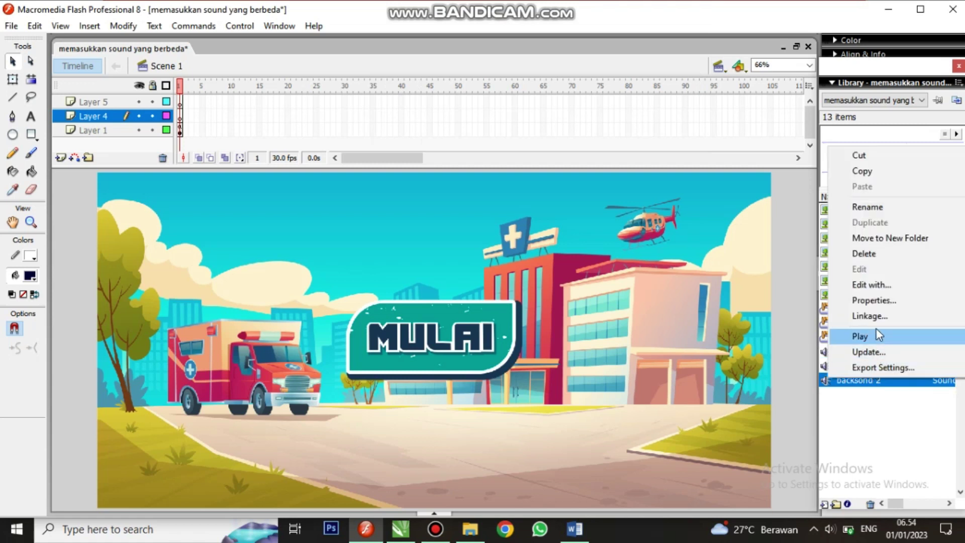
click(876, 316)
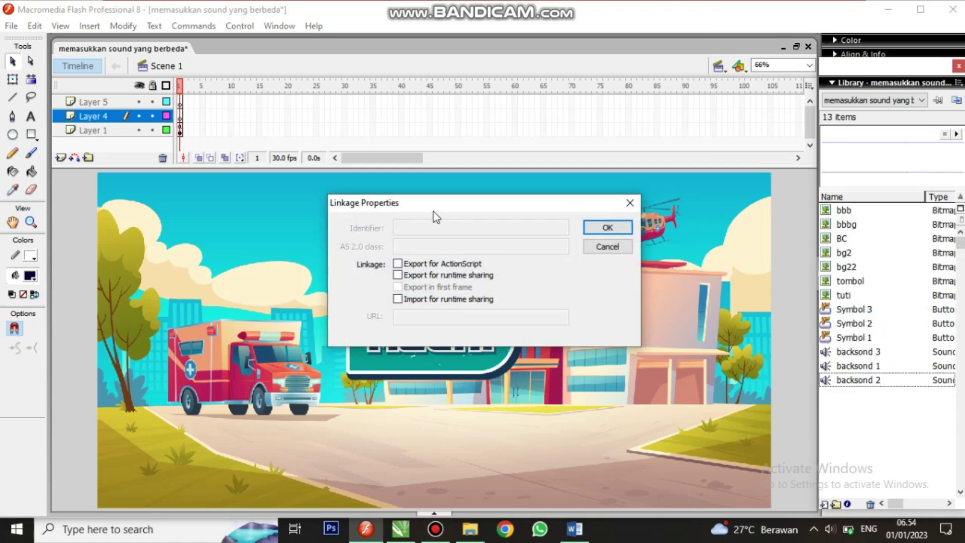
drag(434, 163, 433, 124)
click(398, 183)
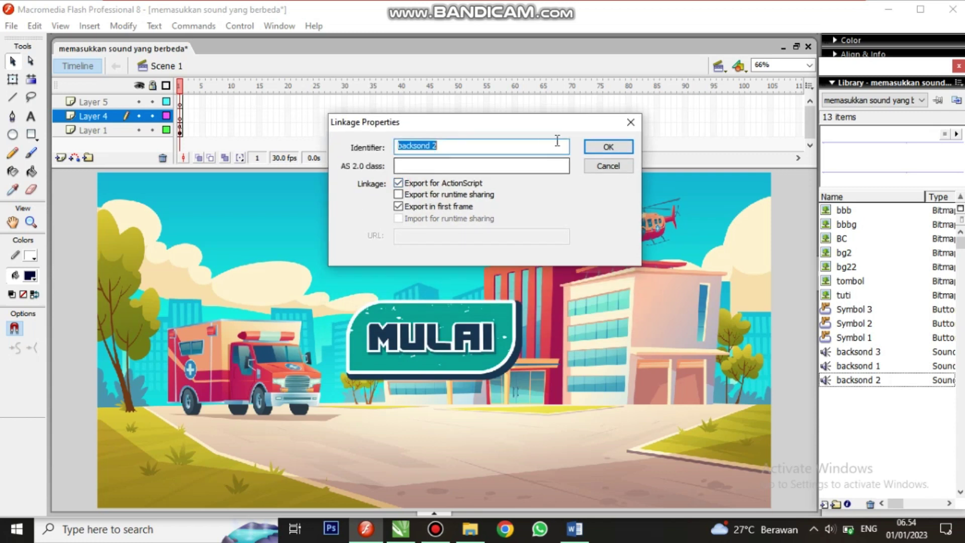
click(609, 147)
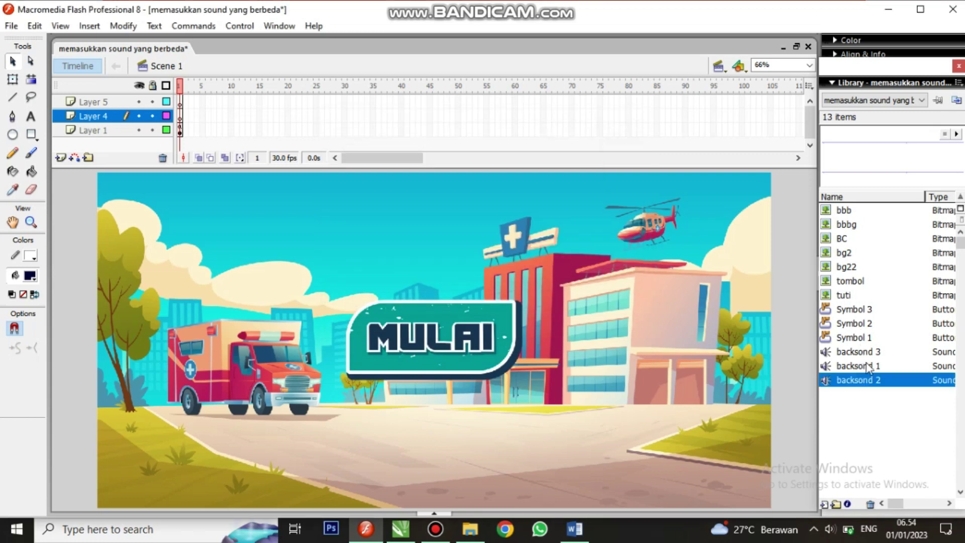
Enable Export for ActionScript in the linkage properties of the backsond 3 sound.
click(869, 352)
right_click(868, 353)
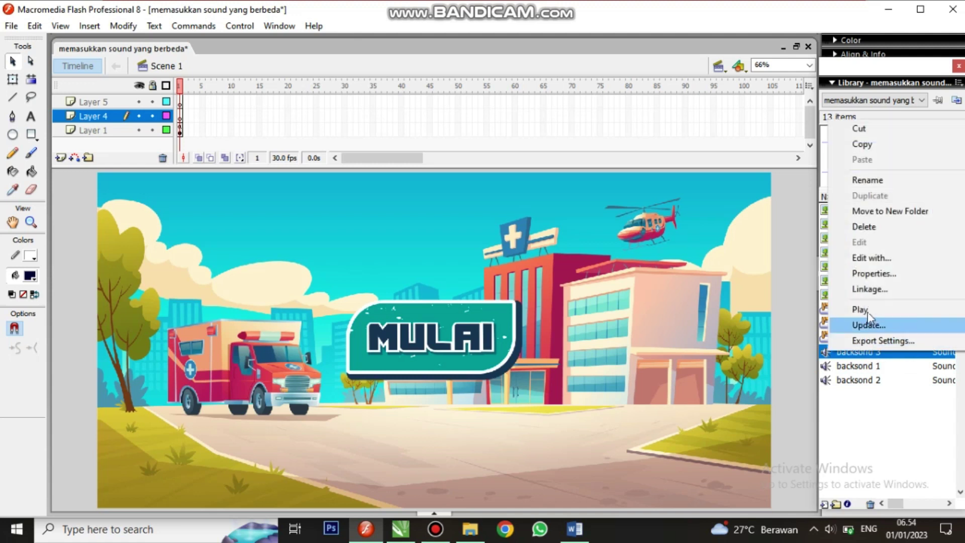
click(865, 286)
click(397, 264)
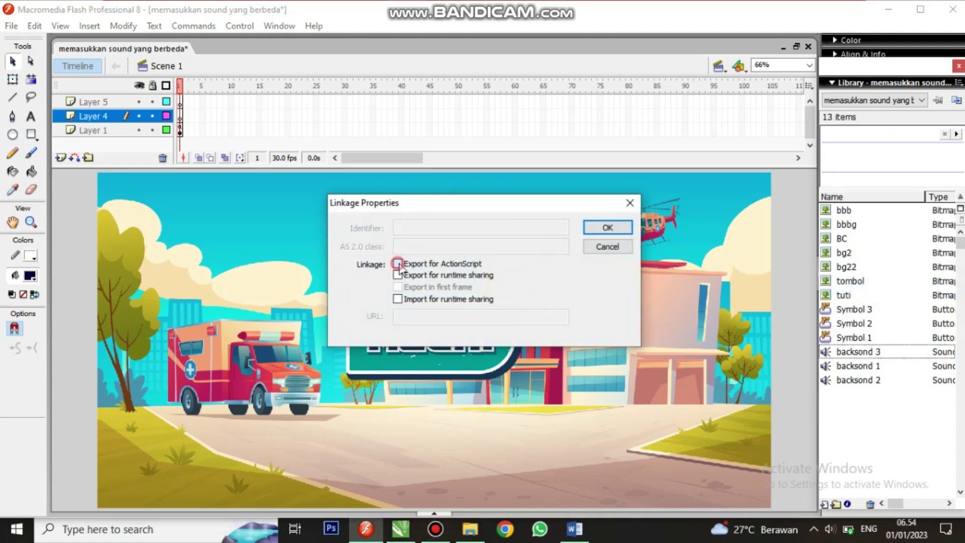
click(629, 227)
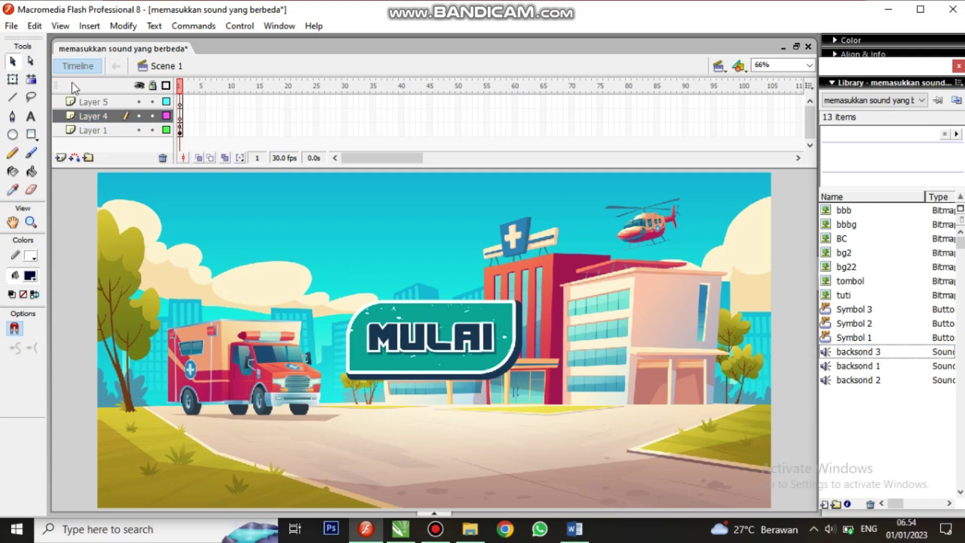
Select the first frame of Layer 4 and copy the three-line musik sound script from the Word document.
click(180, 116)
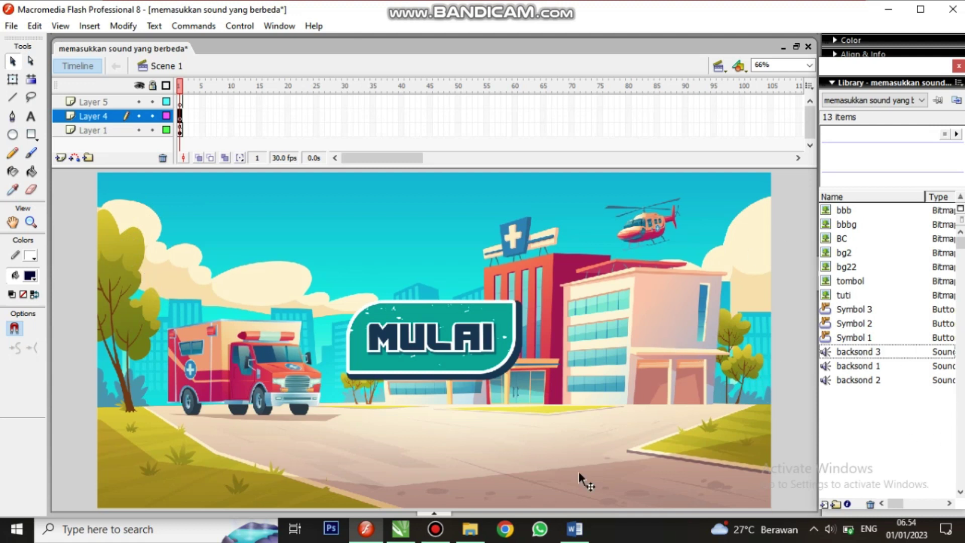
click(573, 532)
key(ctrl+a)
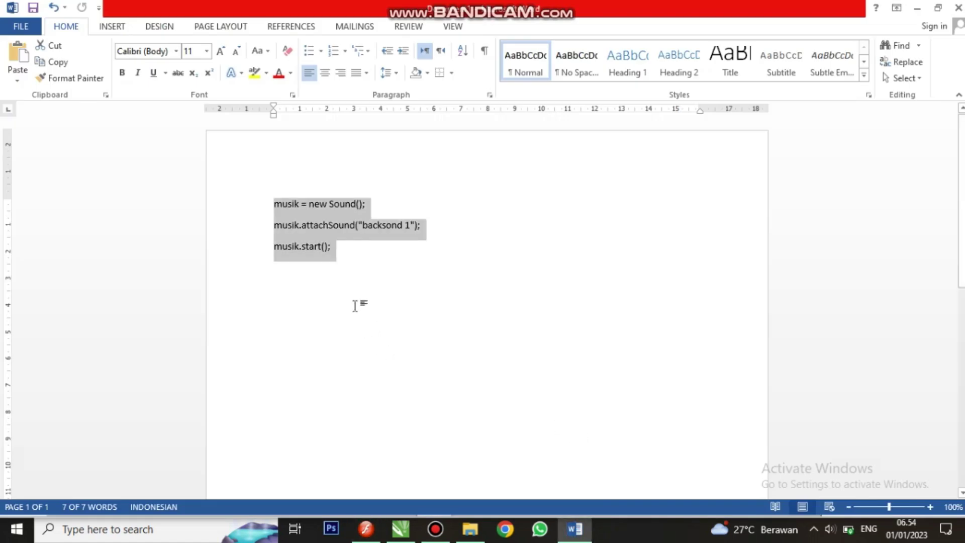
click(300, 227)
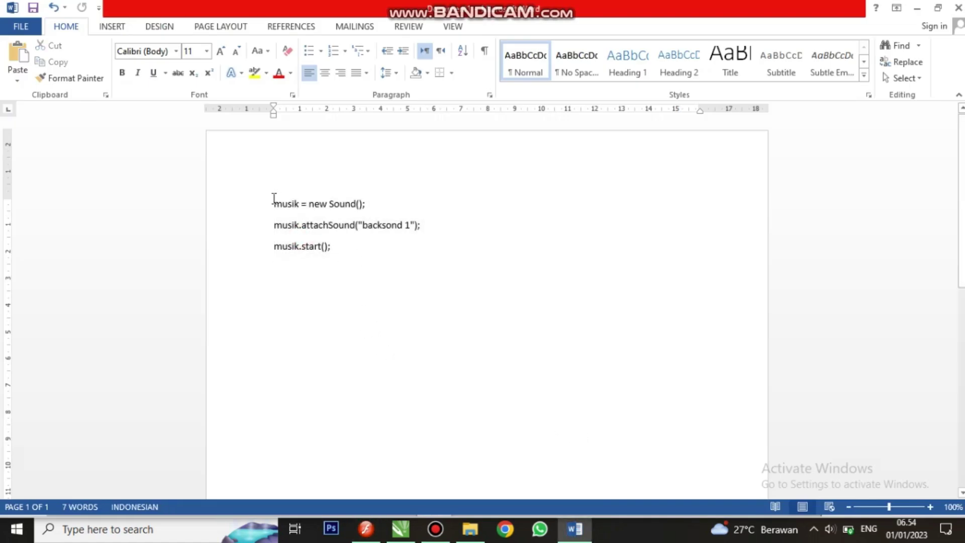
drag(274, 199, 331, 246)
key(ctrl+c)
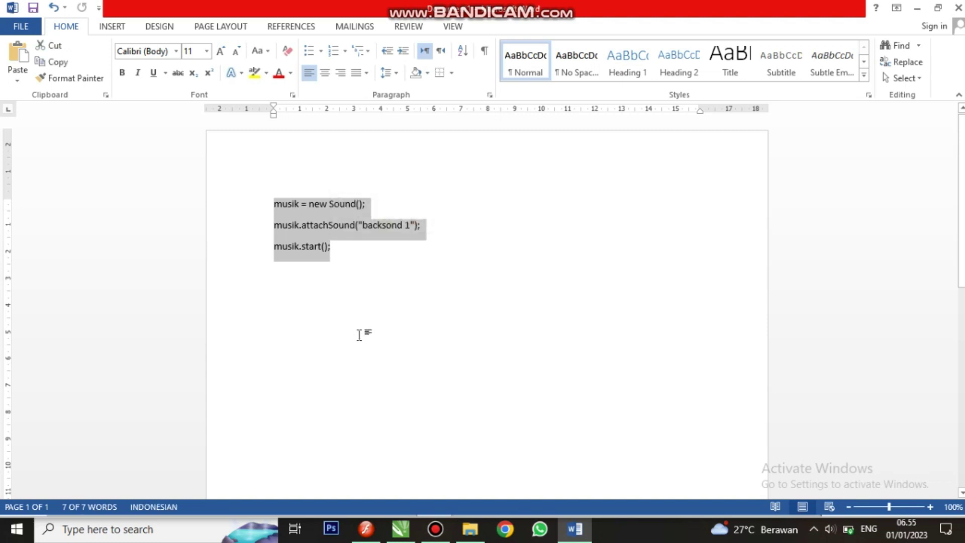
click(574, 528)
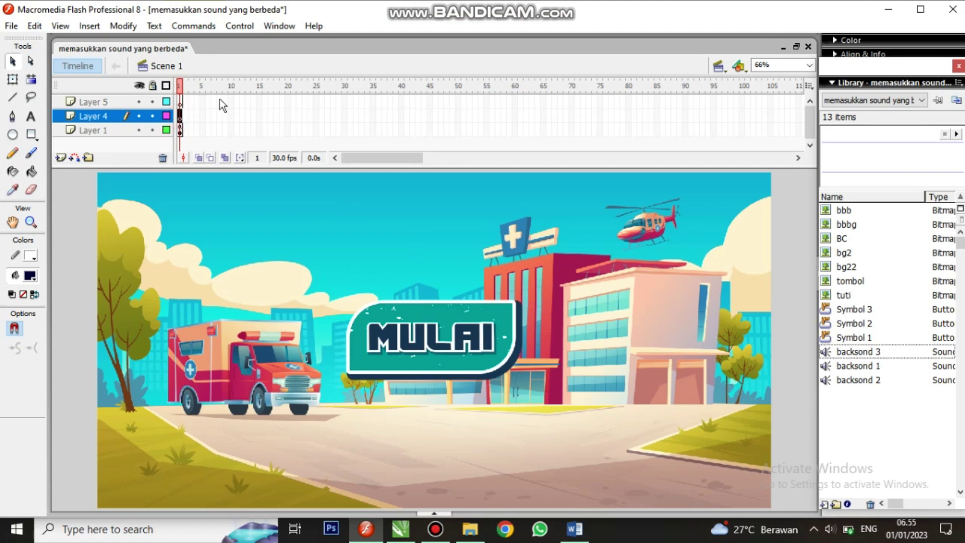
Paste the copied script that attaches and starts "backsond 1" into the frame actions of Layer 4's first frame.
right_click(182, 120)
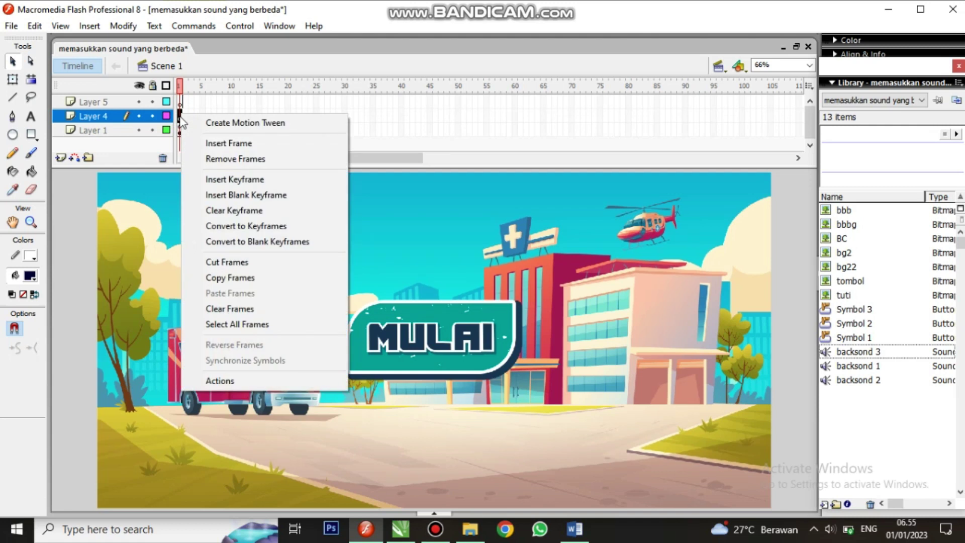
click(261, 382)
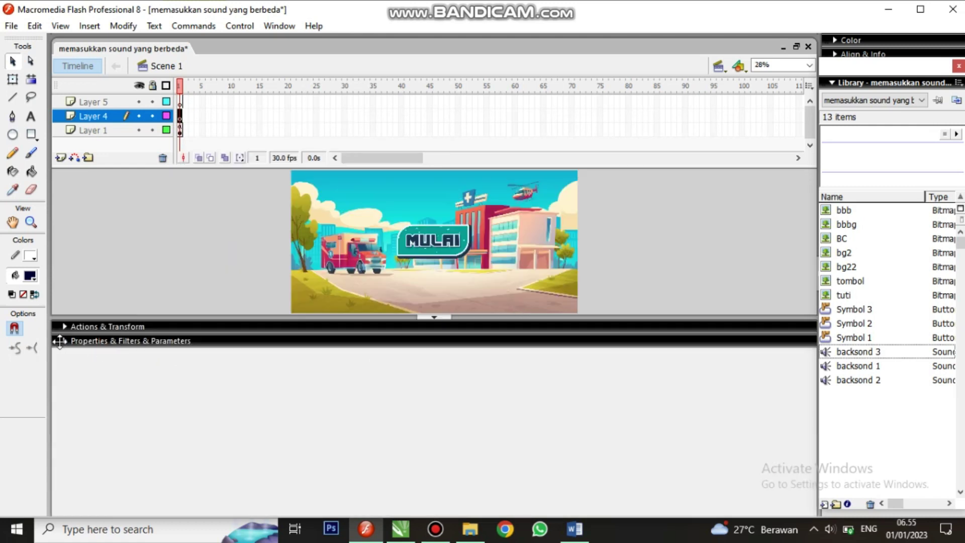
click(89, 341)
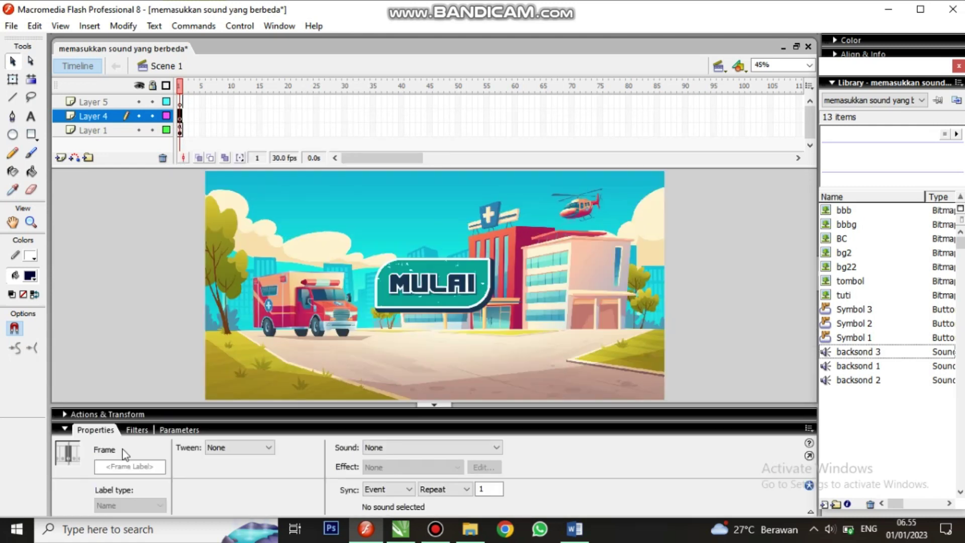
click(90, 416)
click(66, 429)
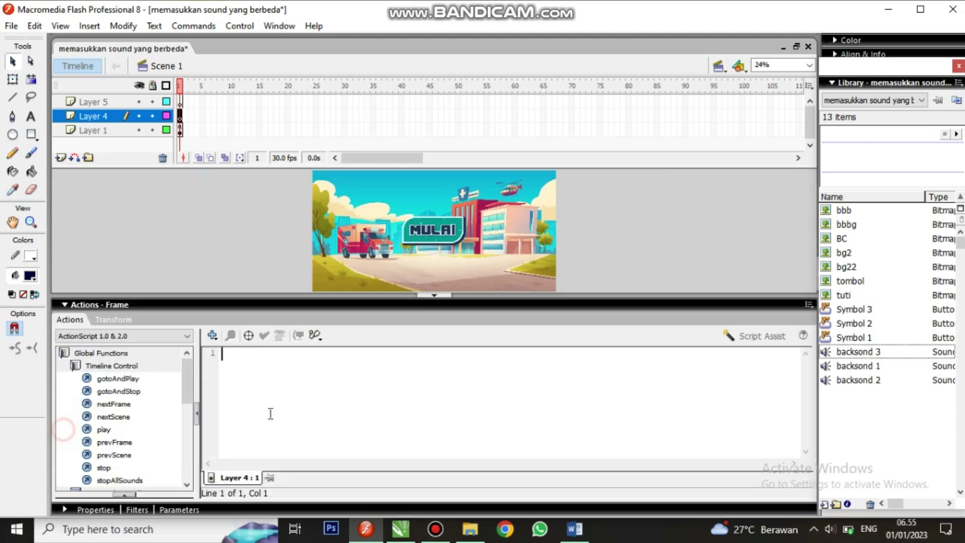
click(252, 373)
key(ctrl+v)
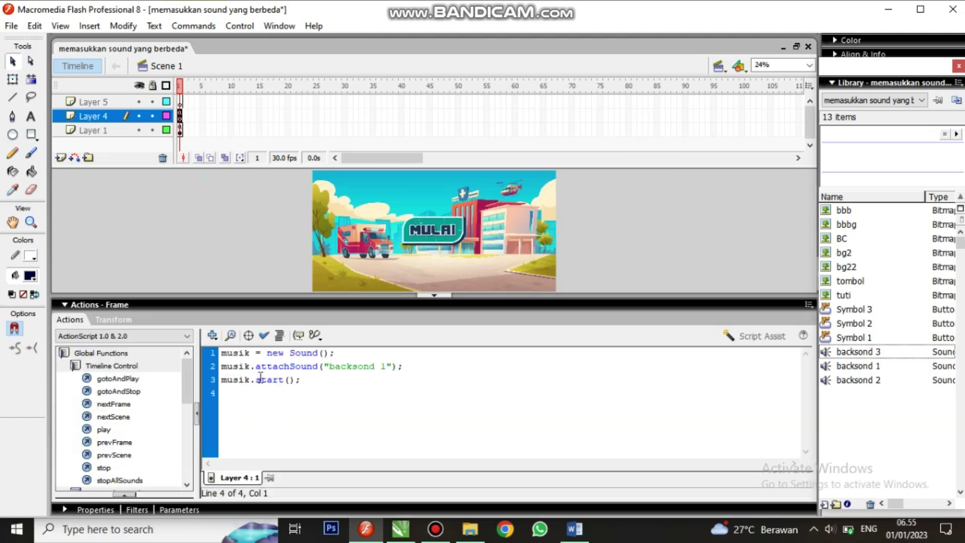
click(335, 390)
drag(302, 384, 221, 370)
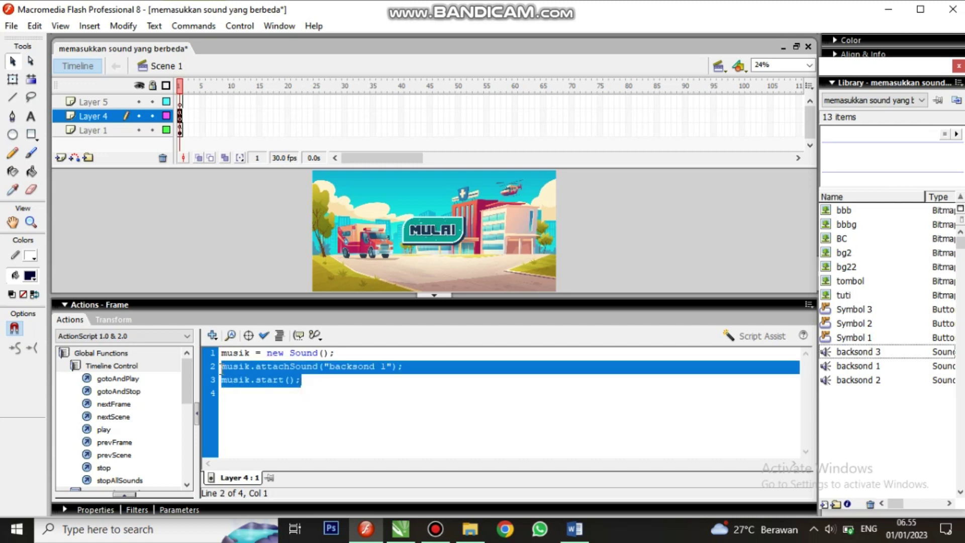
Review the "backsond 1" start script of Layer 4's first frame, check its syntax and collapse the script editor.
click(323, 382)
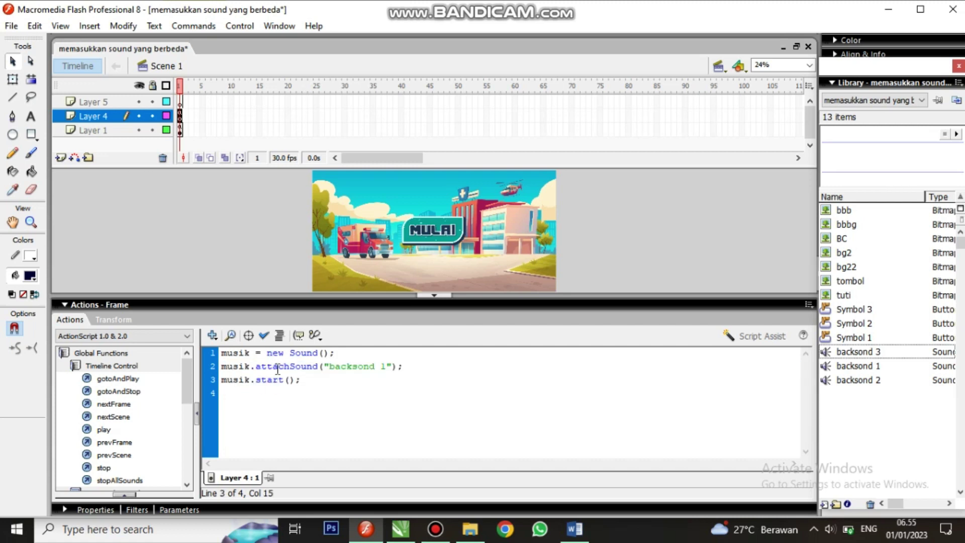
drag(331, 369, 389, 370)
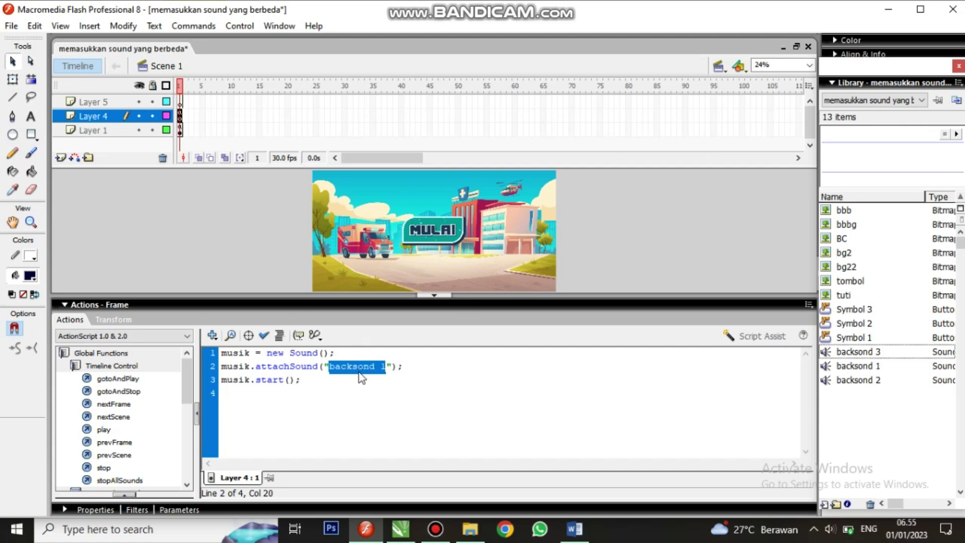
click(380, 367)
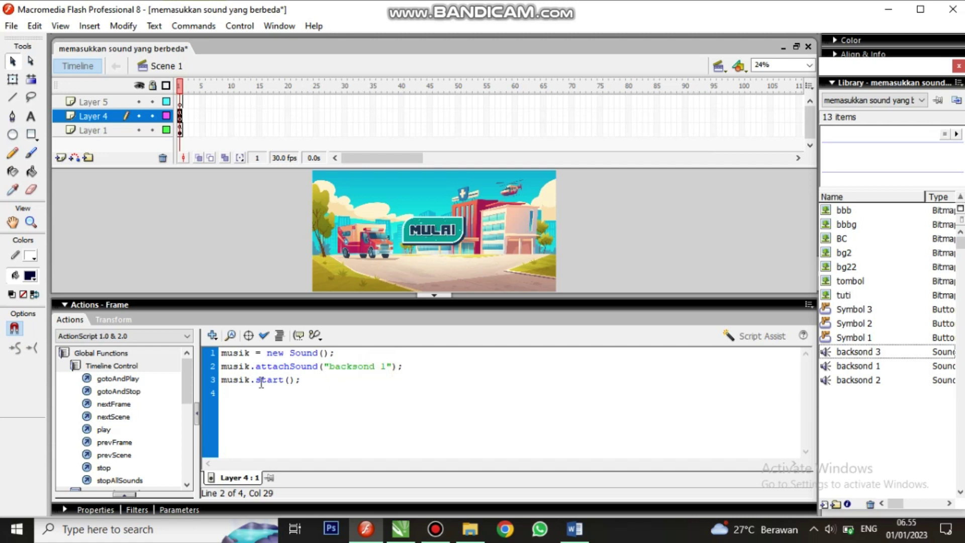
drag(255, 380, 290, 386)
click(318, 386)
click(265, 335)
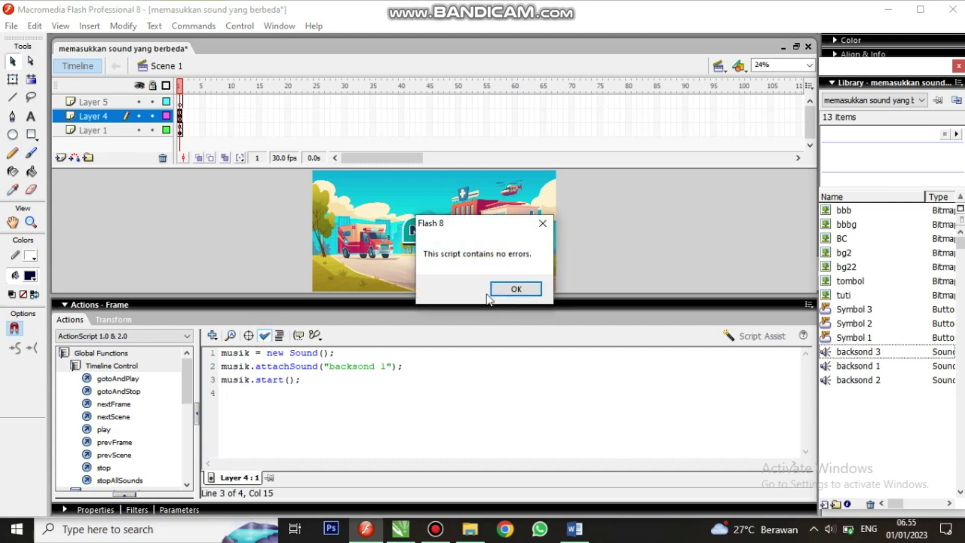
click(513, 287)
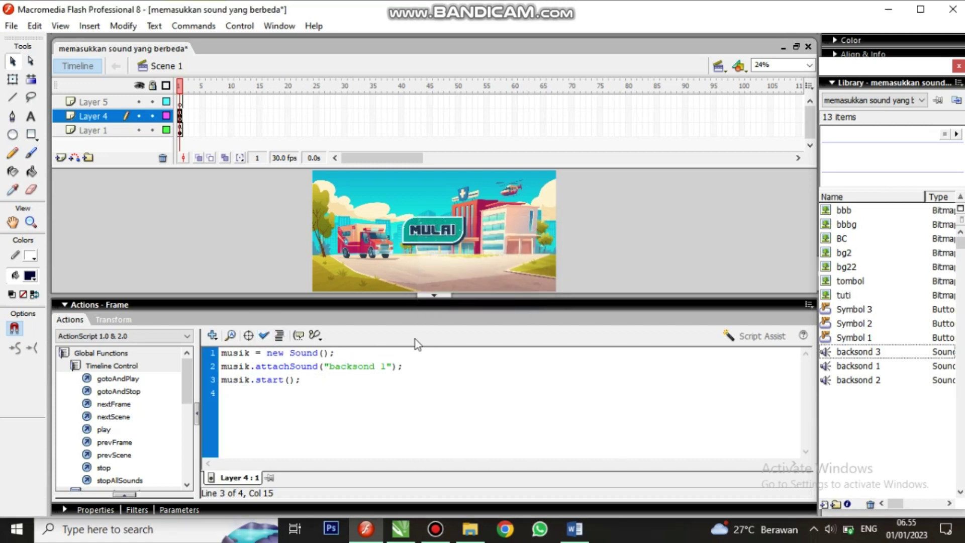
click(430, 295)
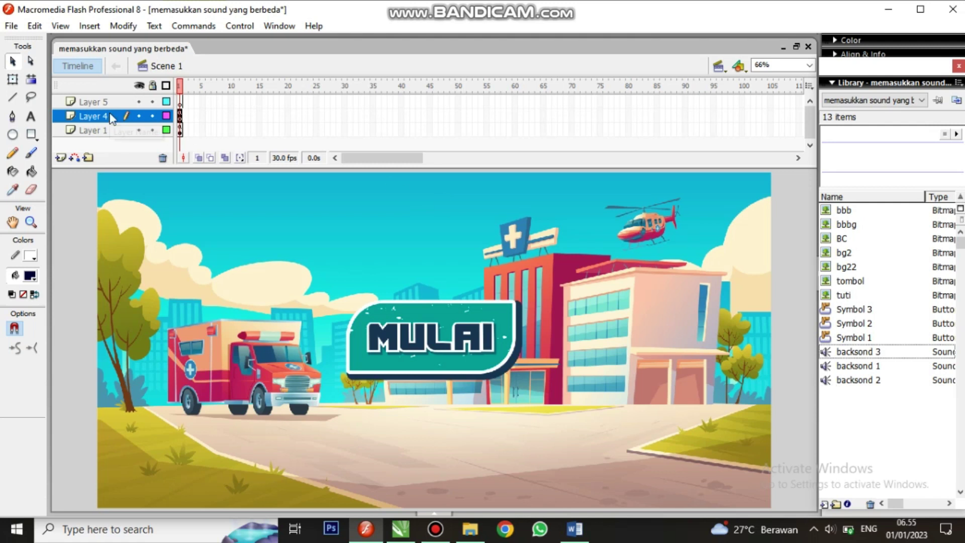
Paste the three-line "backsond 1" musik script into the frame actions of Layer 5's first frame.
click(103, 102)
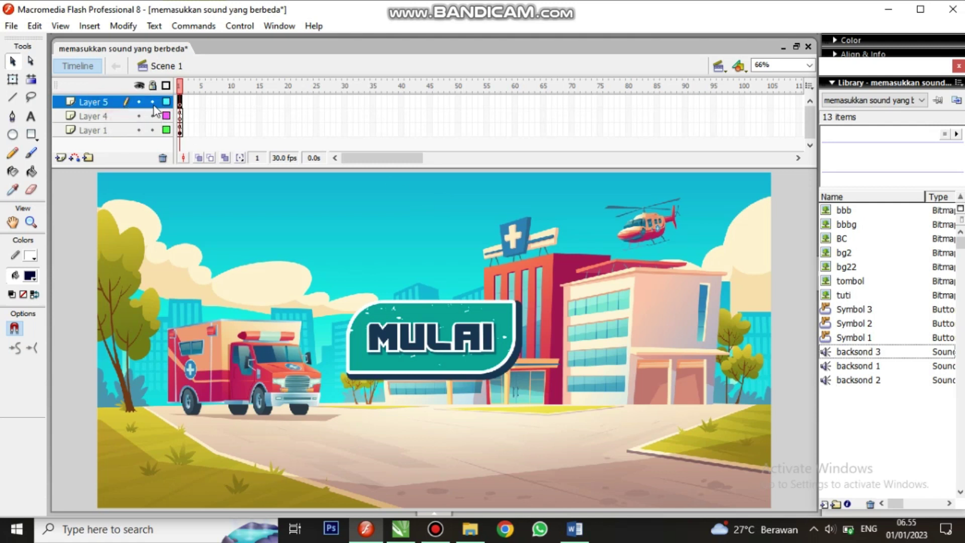
right_click(185, 104)
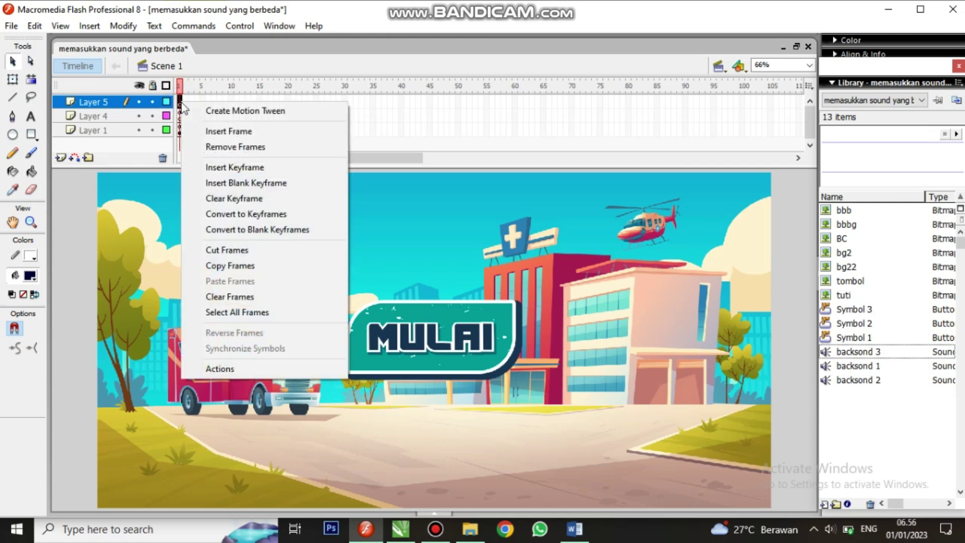
click(235, 369)
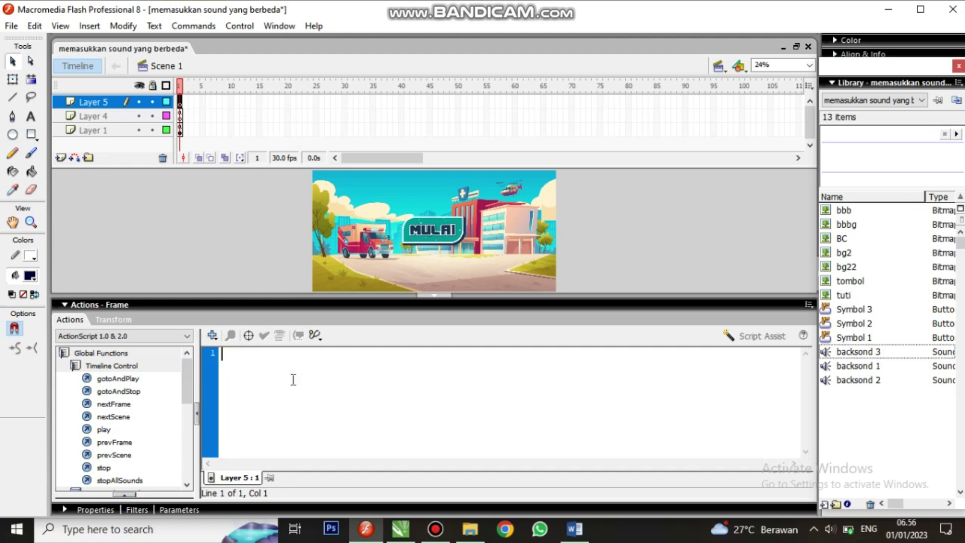
text(musik = new Sound(); musik.attachSound("backsond 1"); musik.start();)
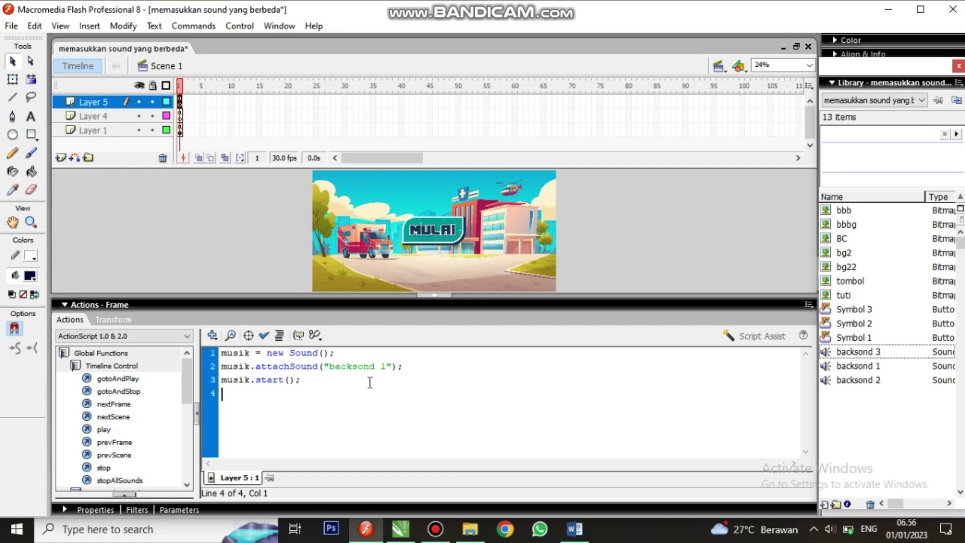
drag(427, 378, 221, 365)
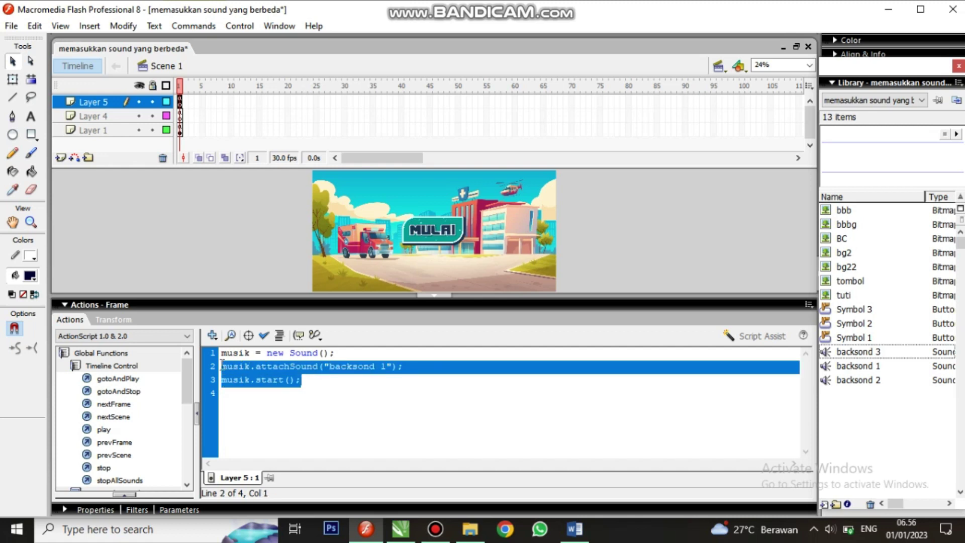
click(351, 397)
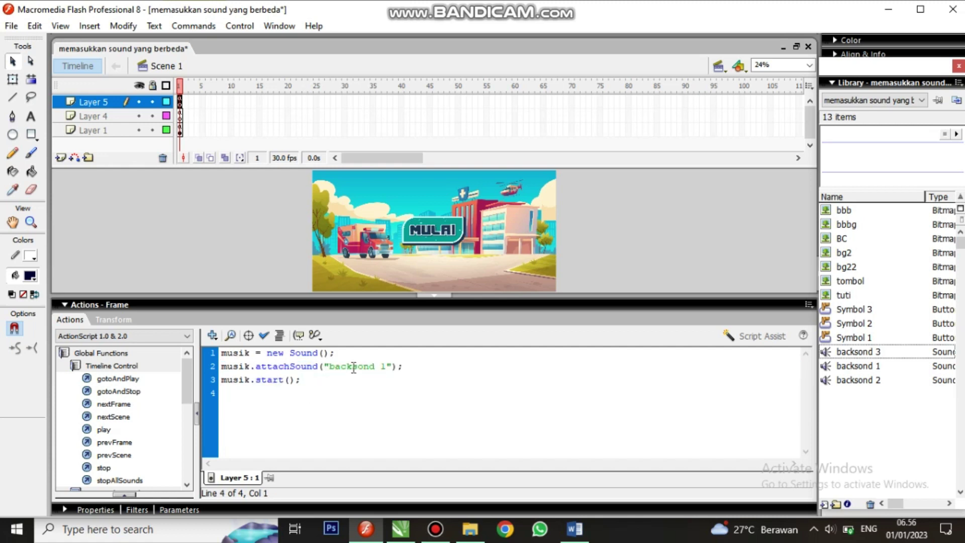
Change Layer 5's script to attach "backsond 2" and call musik.stop() instead of start.
double_click(383, 367)
text(2)
drag(255, 381, 284, 380)
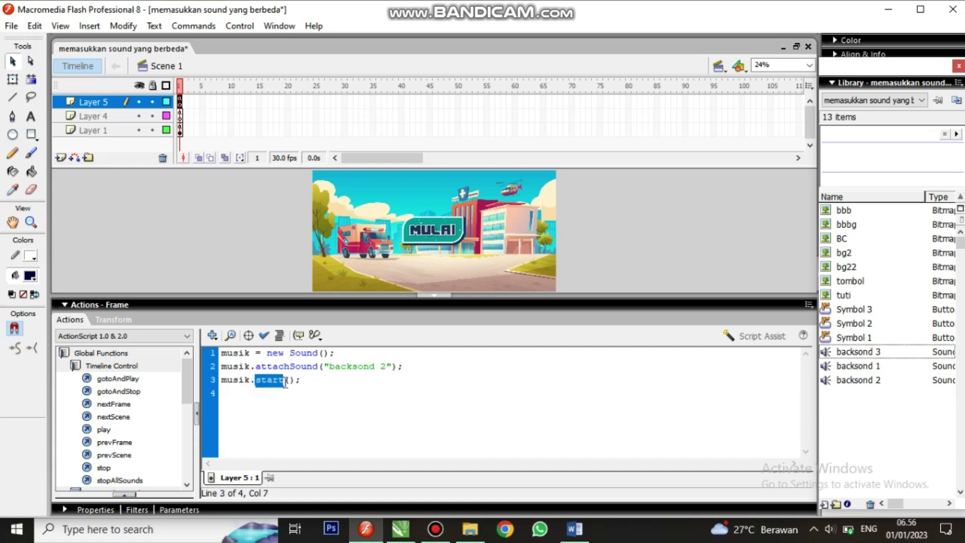
text(stop)
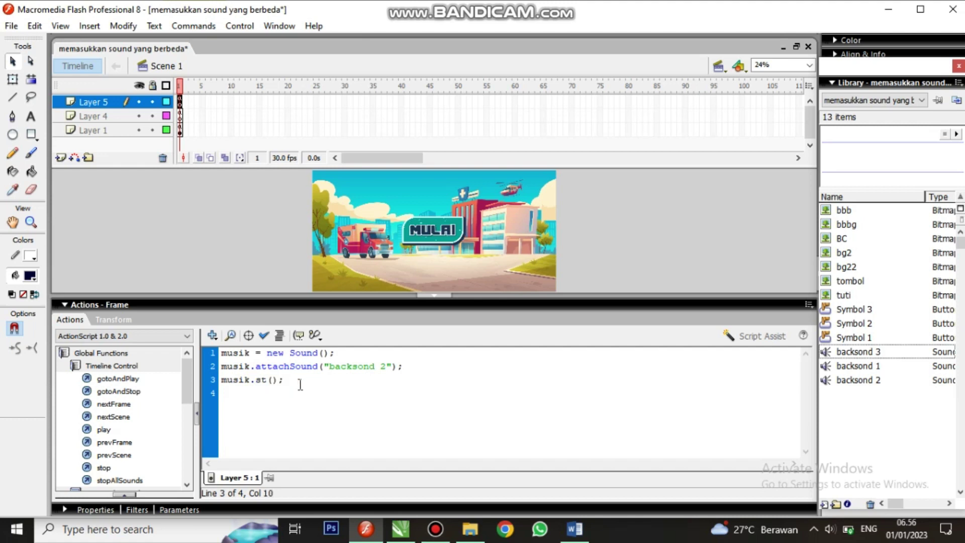
Duplicate the three-line stop script below itself and make the copy attach "backsond 3".
drag(312, 381, 210, 354)
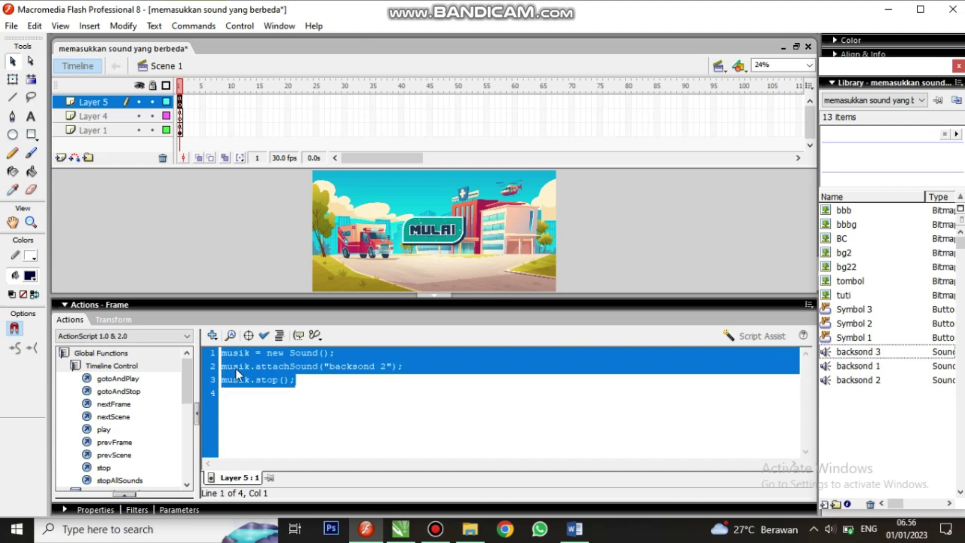
click(259, 408)
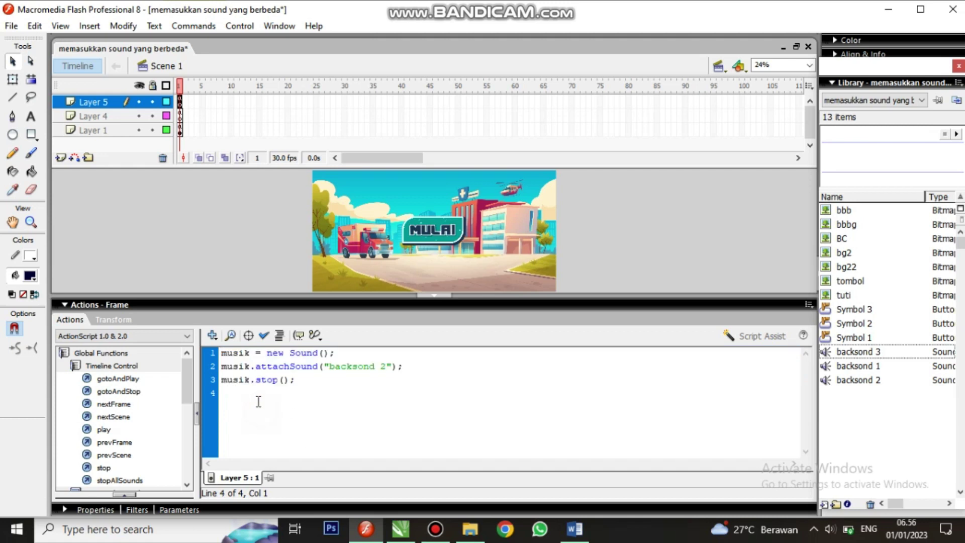
text(musik = new Sound(); musik.attachSound("backsond 2"); musik.stop();)
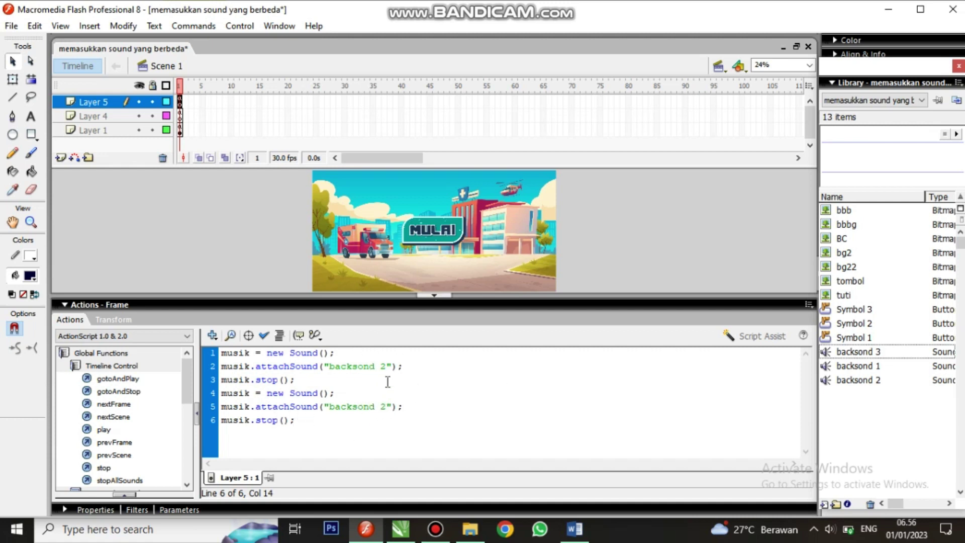
click(381, 407)
double_click(382, 407)
text(3)
Review the "backsond 2" and "backsond 3" stop scripts, check their syntax and collapse the script editor.
click(275, 418)
click(333, 429)
click(316, 423)
click(300, 433)
key(ctrl+a)
click(377, 398)
click(384, 366)
click(381, 413)
click(323, 429)
click(265, 336)
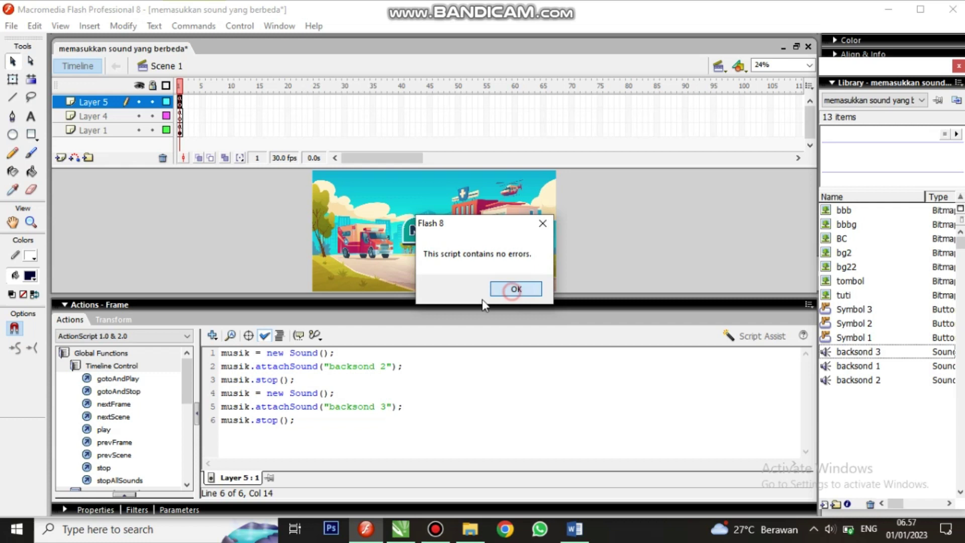
click(515, 289)
click(435, 296)
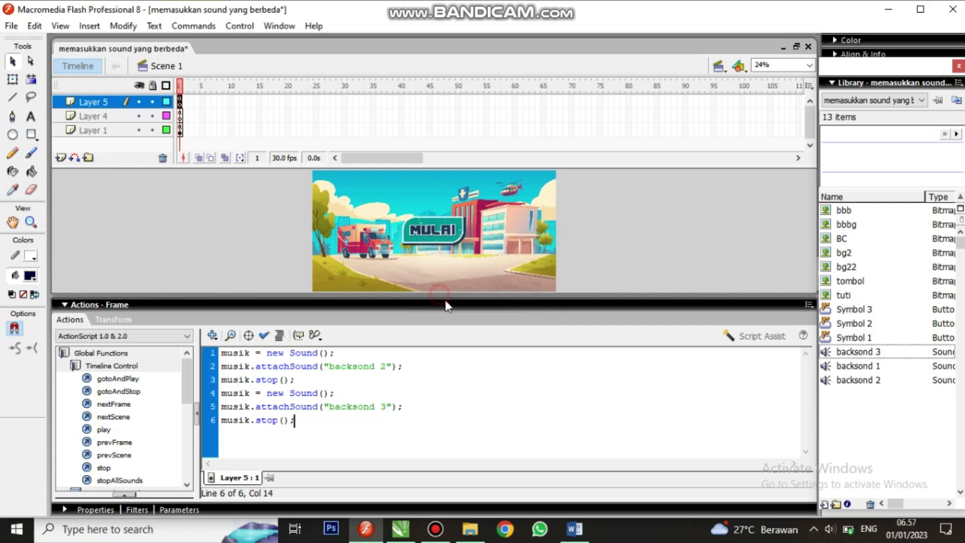
click(790, 351)
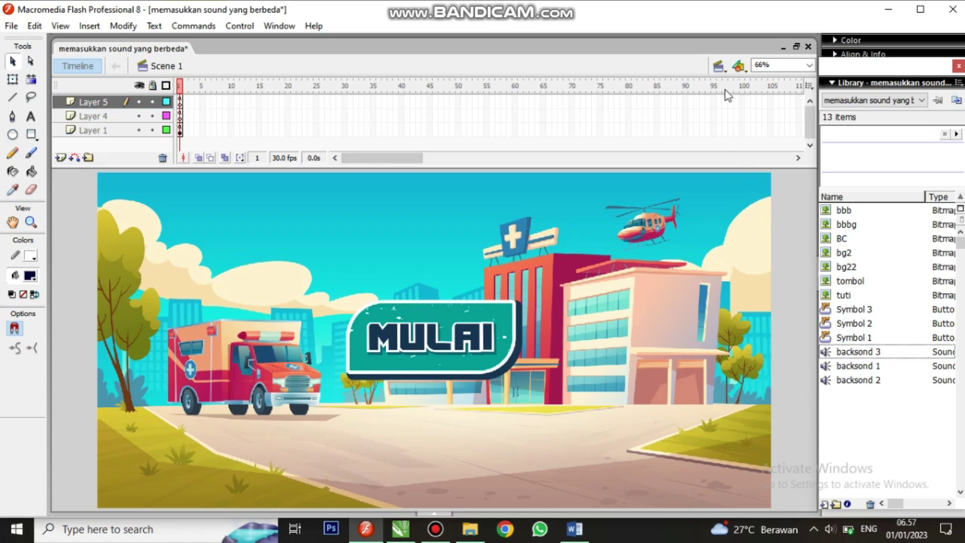
Switch to Scene 2 and insert two new layers above Layer 1.
click(718, 66)
click(739, 97)
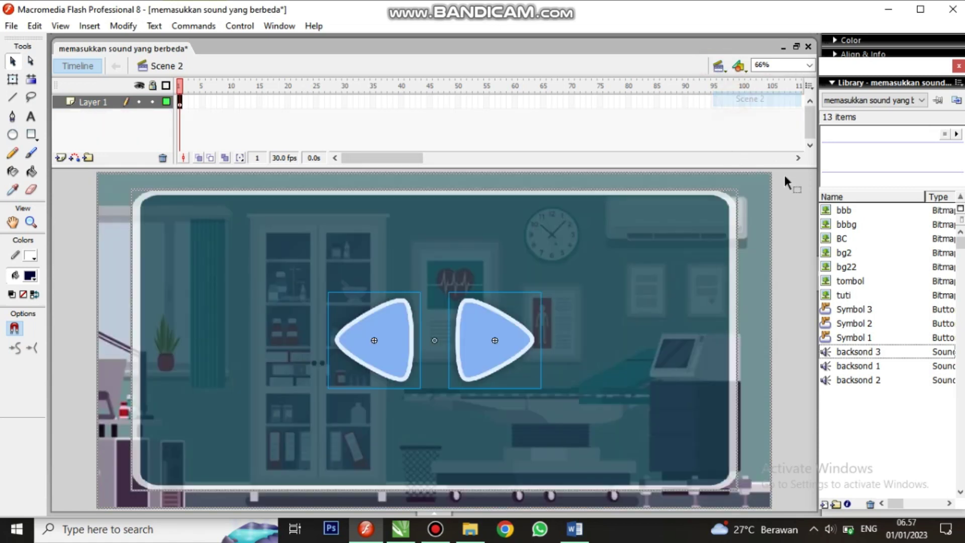
click(778, 206)
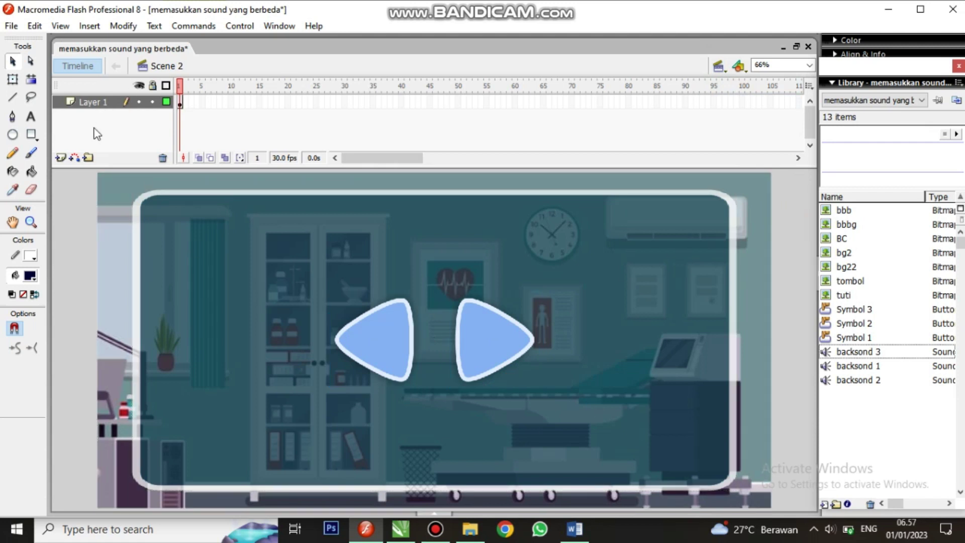
click(61, 158)
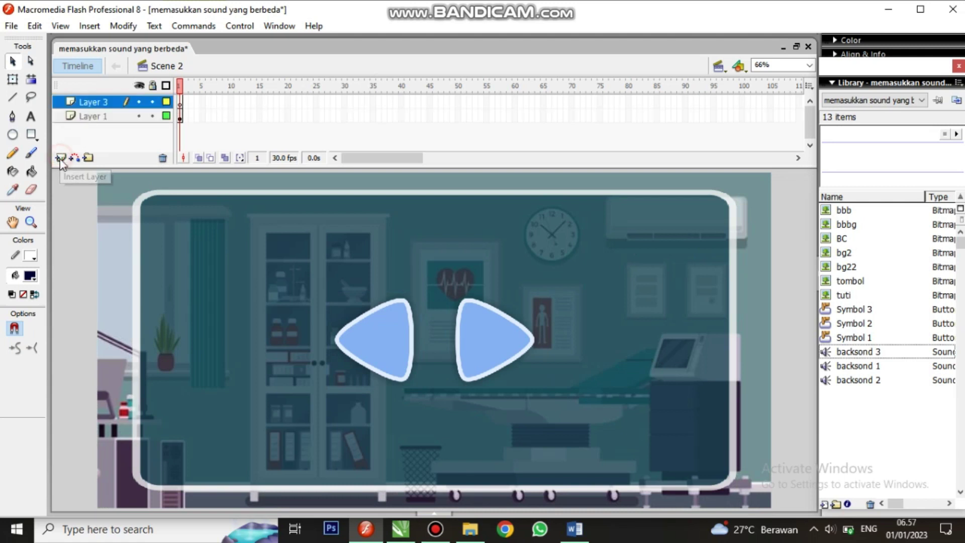
click(60, 158)
click(100, 131)
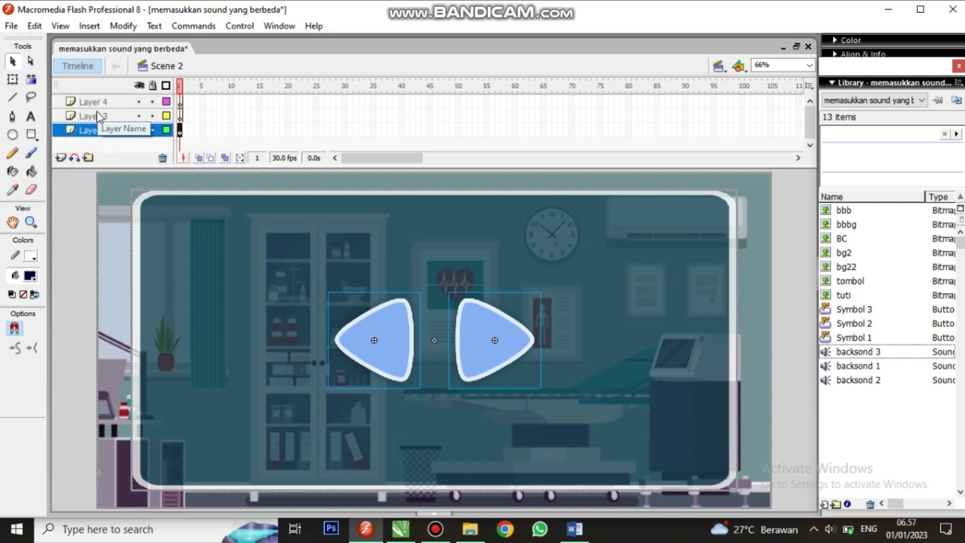
Paste the three-line "backsond 2" stop script into the frame actions of Layer 3's first frame in Scene 2.
click(93, 116)
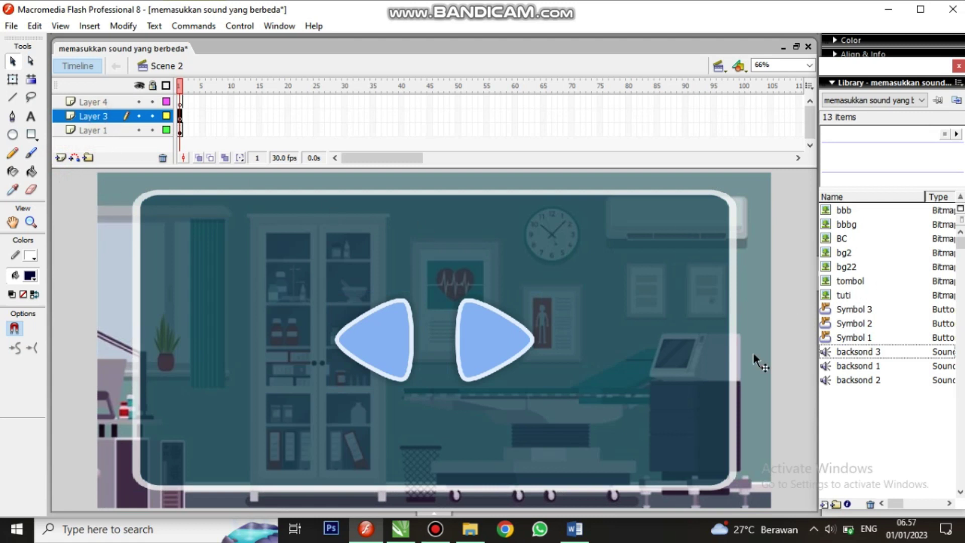
right_click(182, 116)
click(181, 115)
right_click(180, 116)
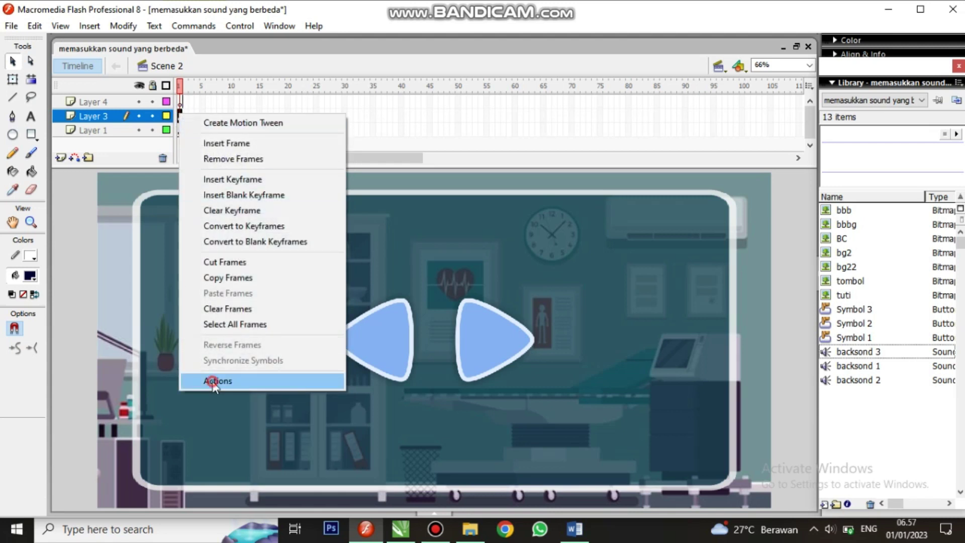
click(213, 381)
click(286, 383)
text(musik = new Sound(); musik.attachSound("backsond 2"); musik.stop();)
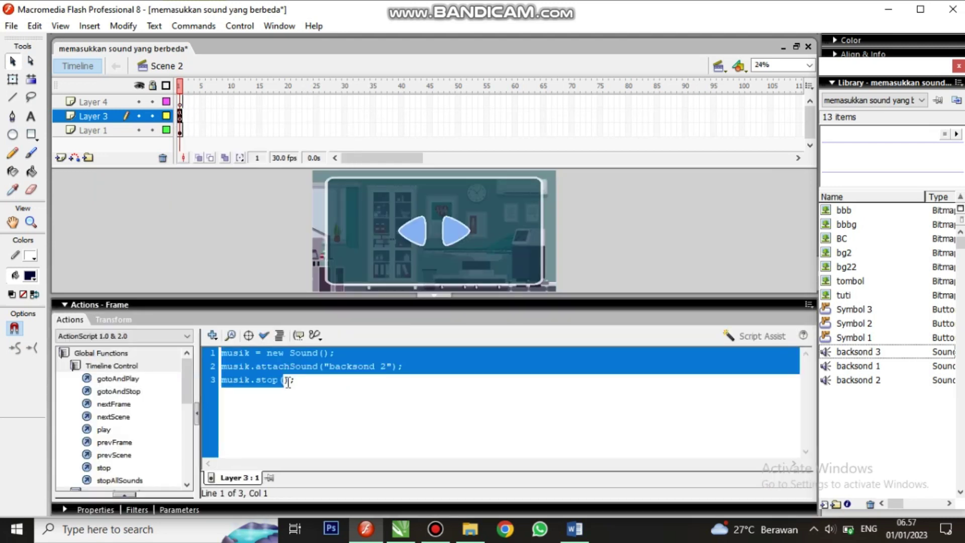
click(332, 397)
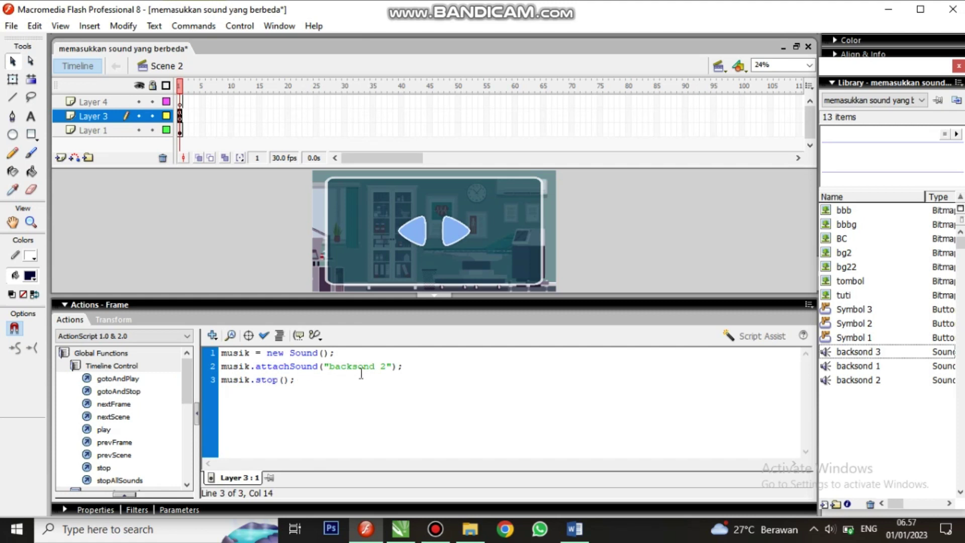
Change stop to start in Layer 3's "backsond 2" script and check its syntax.
double_click(259, 384)
text(start)
click(264, 335)
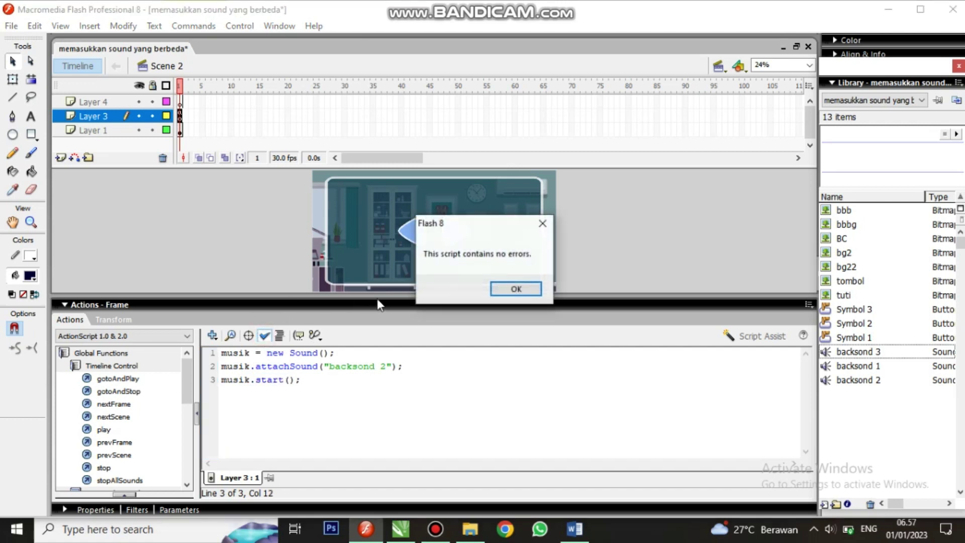
click(515, 288)
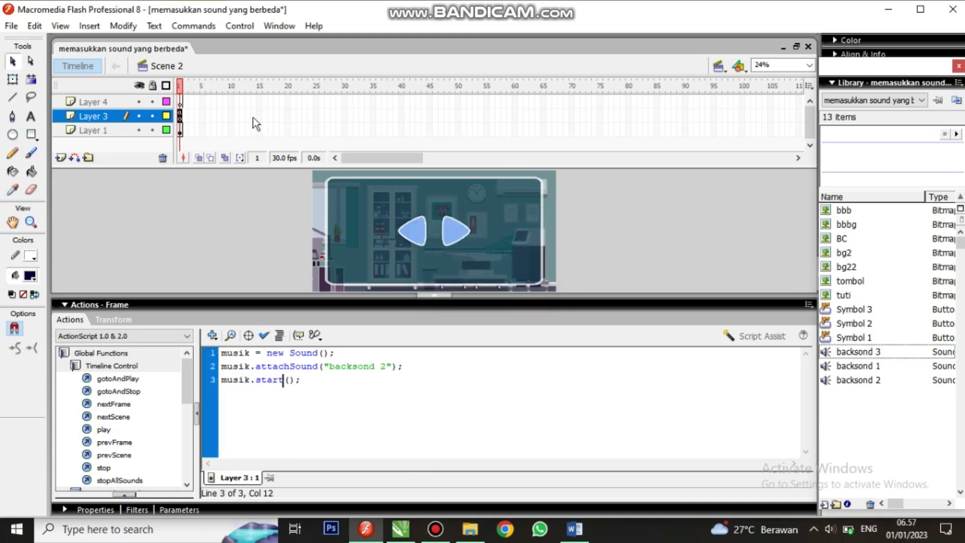
Paste the musik stop script into the first frame of Scene 2's Layer 4 and make it attach "backsond 1".
click(179, 102)
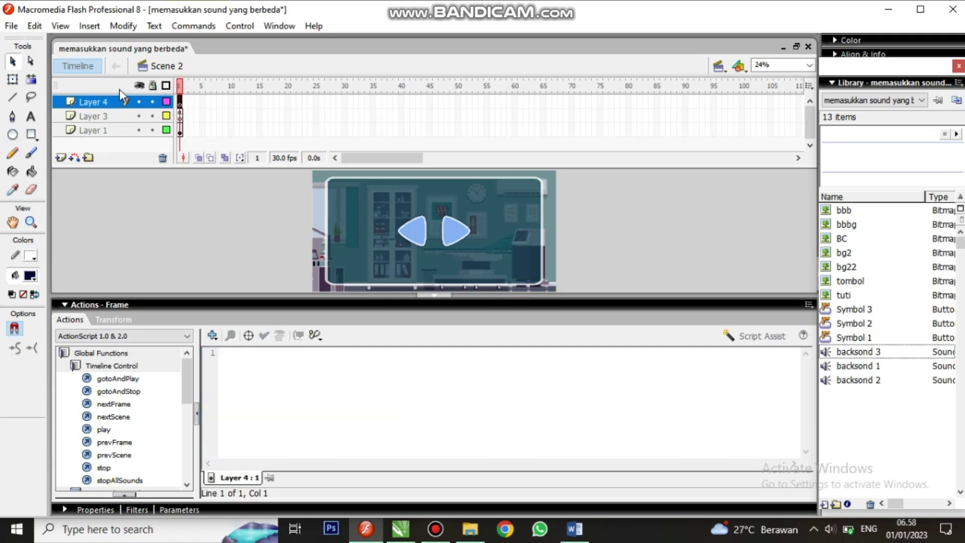
click(250, 374)
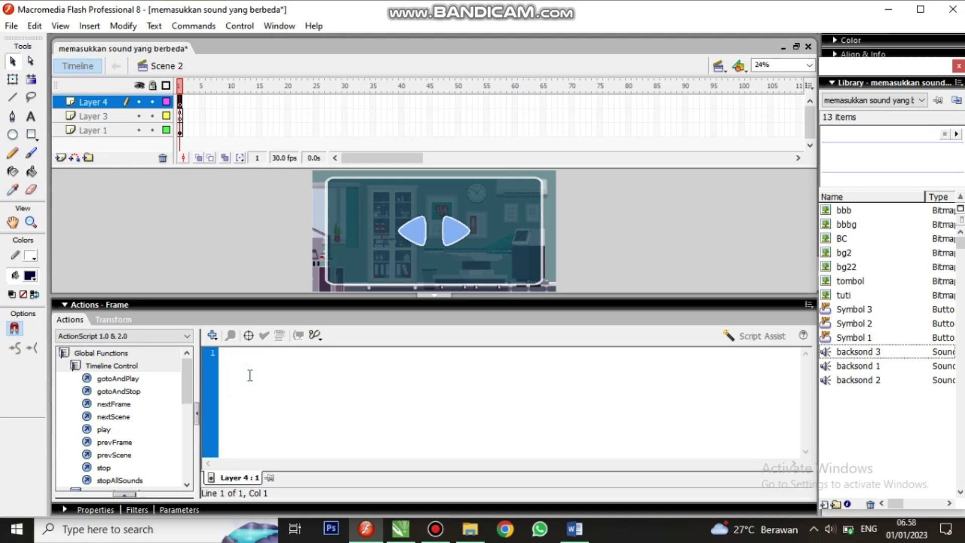
text(musik = new Sound(); musik.attachSound("backsond 2"); musik.stop();)
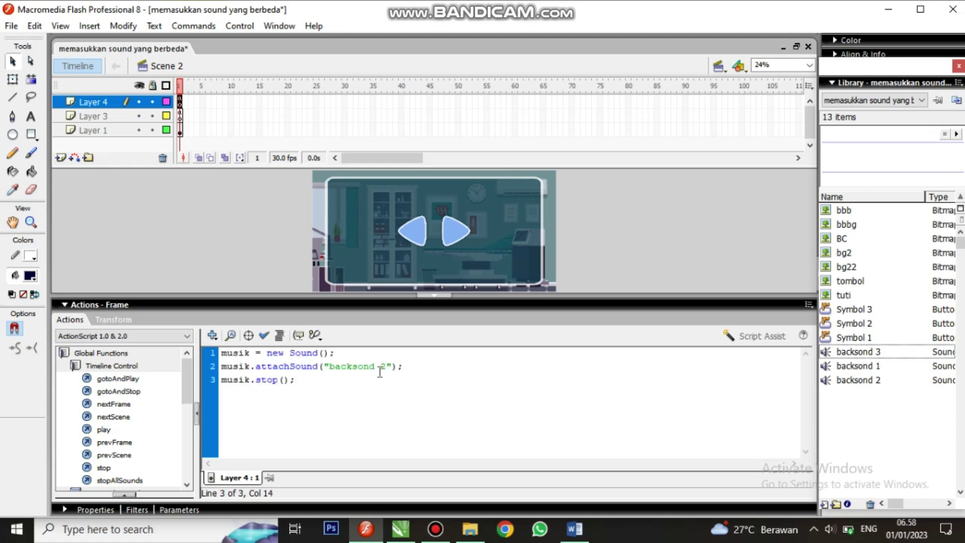
drag(381, 372, 387, 372)
text(1)
Append a second three-line musik stop block attaching "backsond 3" to the Layer 4 frame script in Scene 2 and check its syntax.
click(311, 390)
key(Return)
text(musik = new Sound(); musik.attachSound("backsond 2"); musik.stop();)
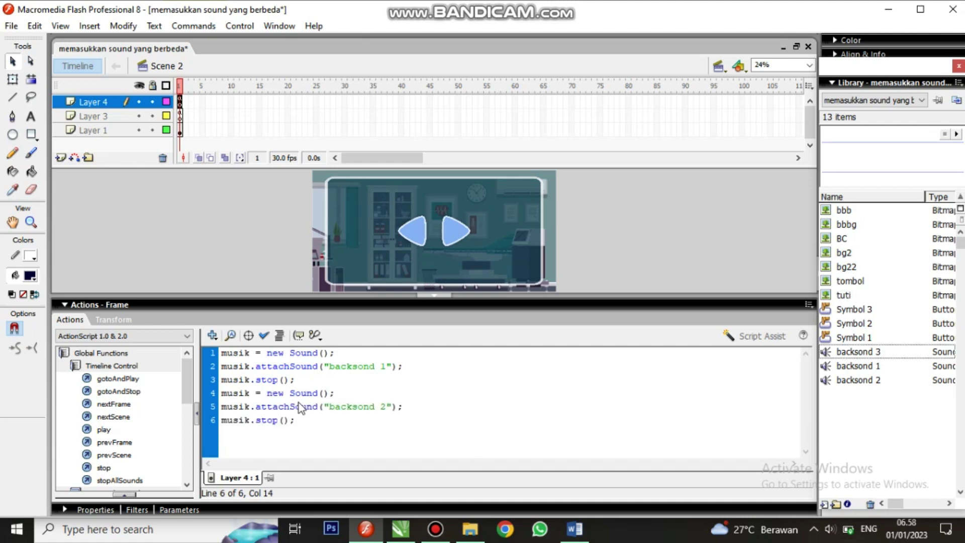
click(381, 407)
double_click(383, 410)
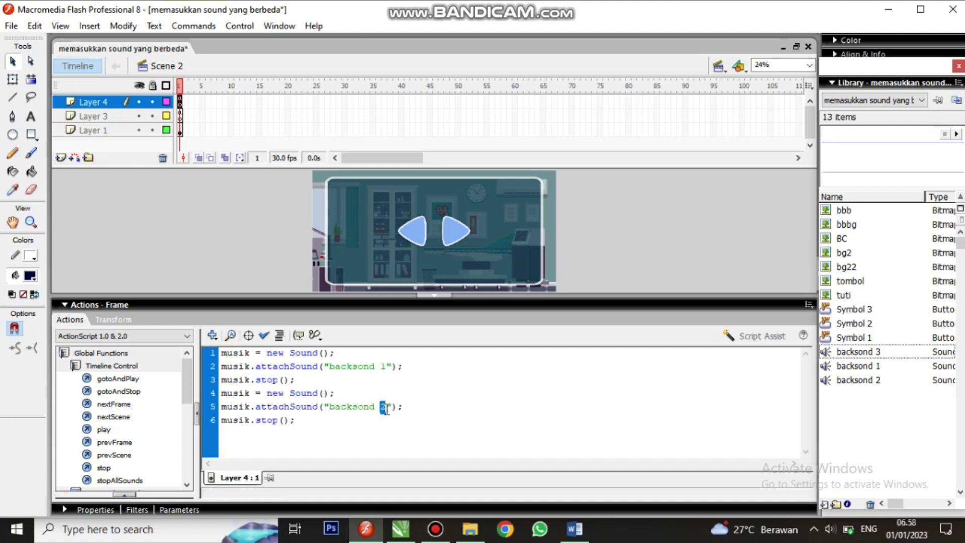
text(3)
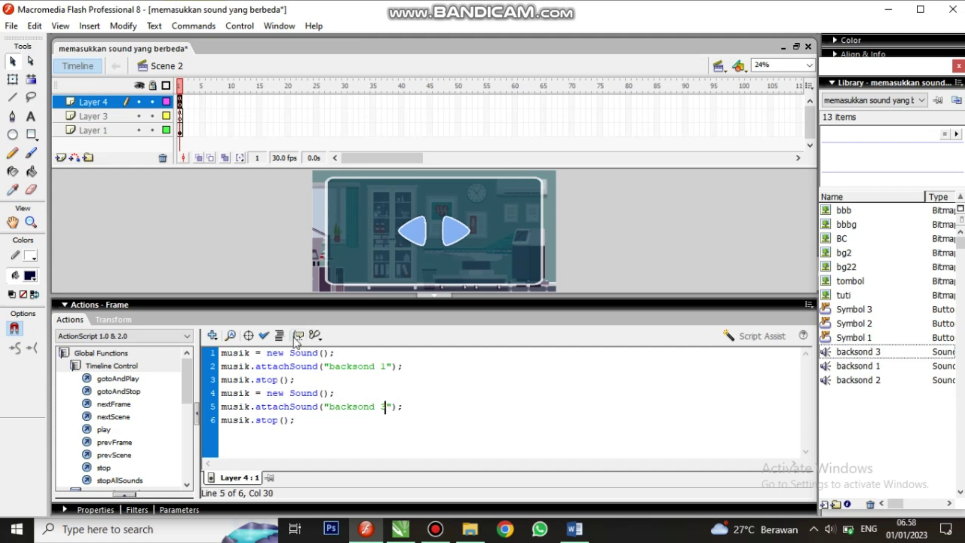
click(264, 335)
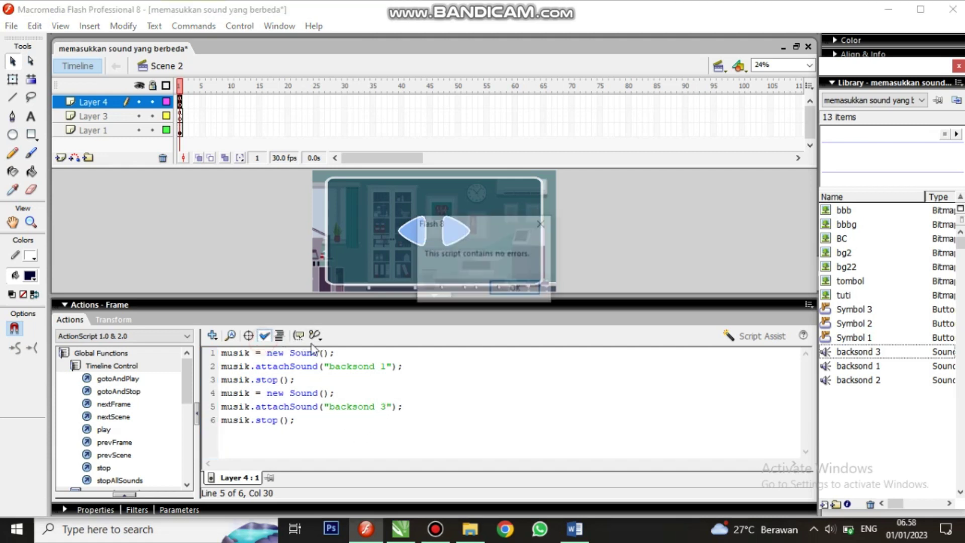
click(513, 287)
click(427, 297)
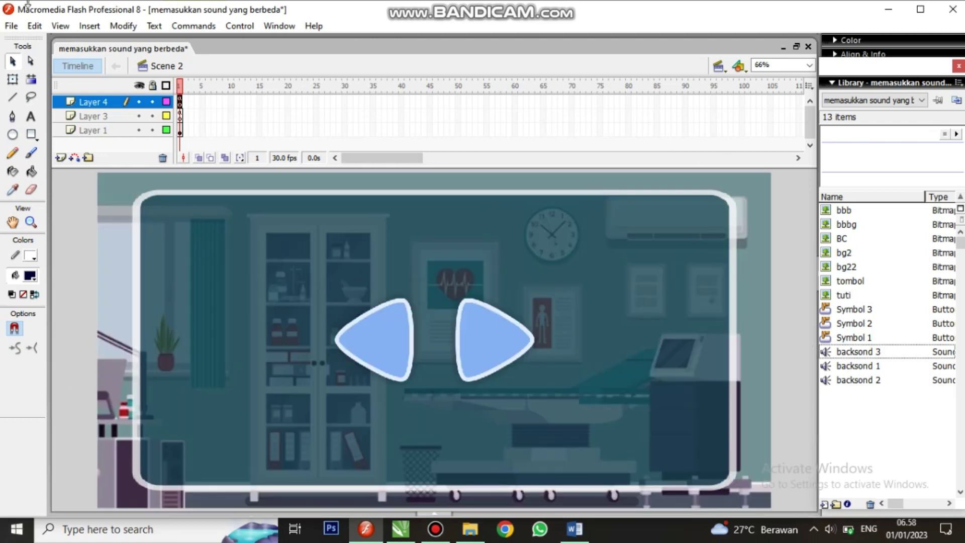
Switch to Scene 3 and insert two new layers above Layer 1.
click(719, 70)
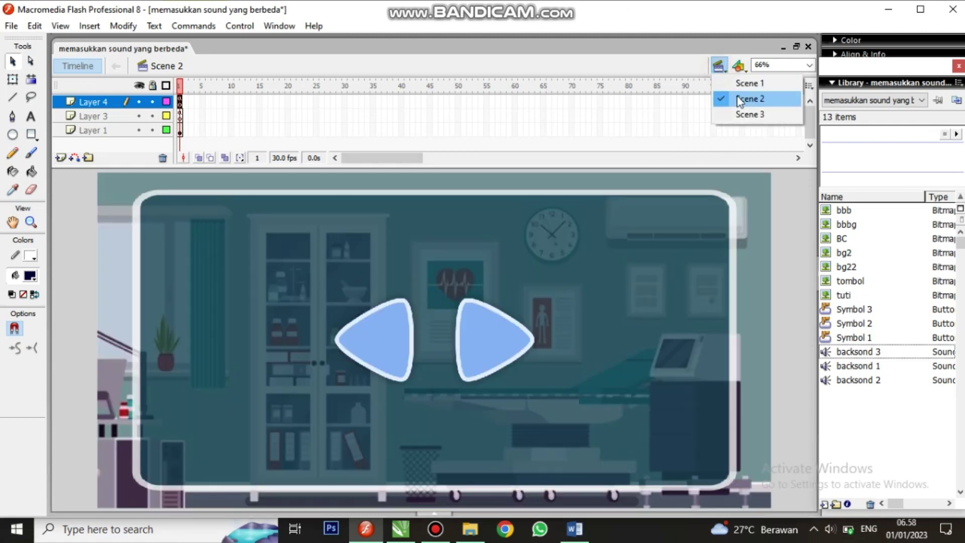
click(744, 114)
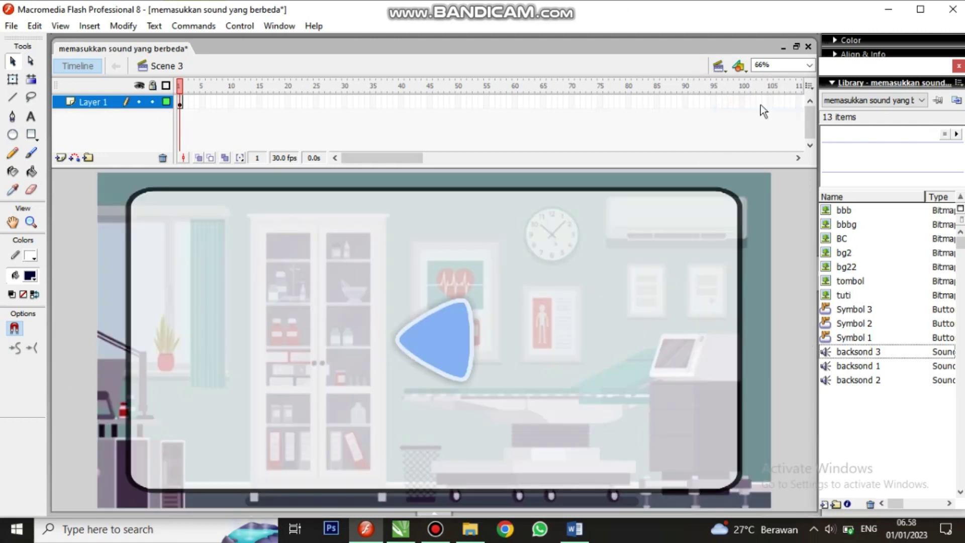
click(66, 206)
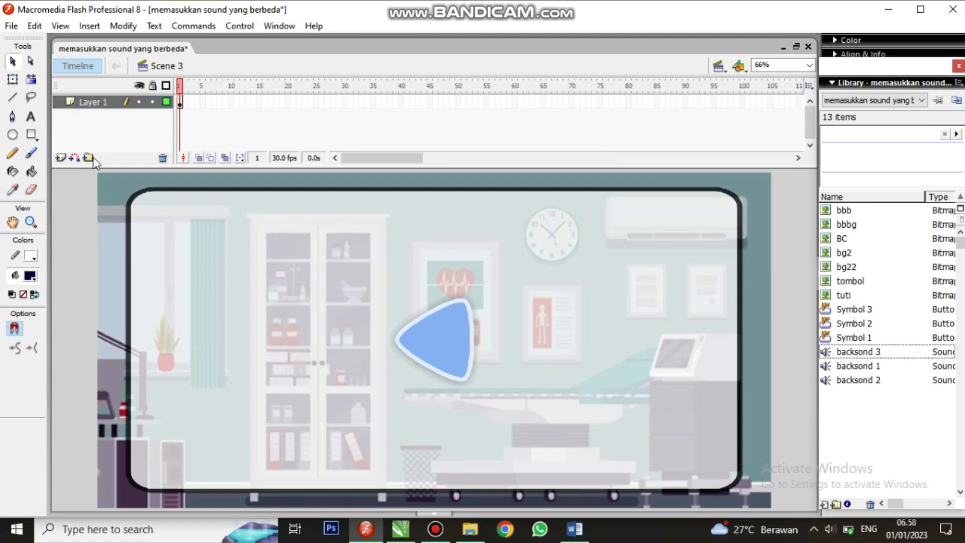
click(61, 159)
click(60, 159)
Paste the three-line "backsond 2" stop script into the frame actions of Layer 3's first frame in Scene 3.
click(117, 120)
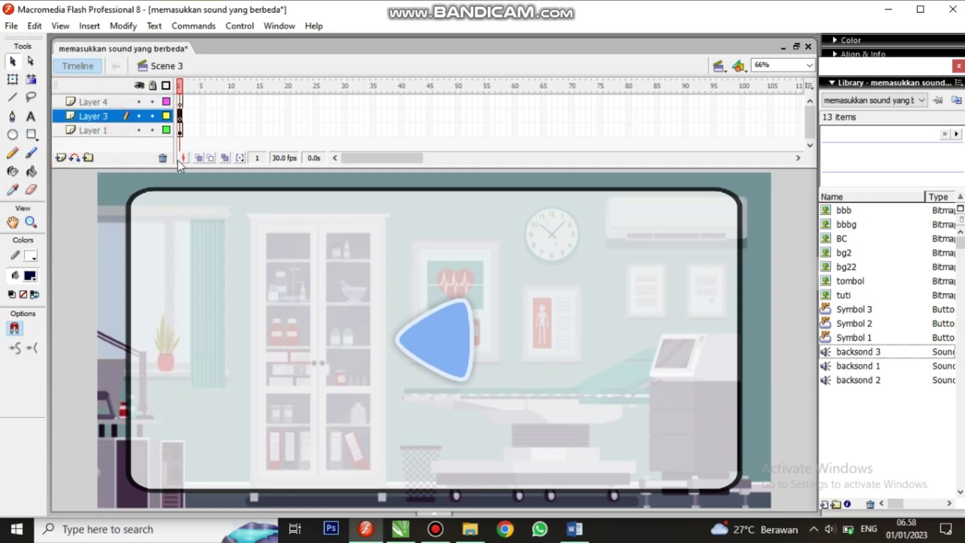
drag(180, 116, 182, 118)
right_click(182, 116)
click(227, 383)
click(269, 371)
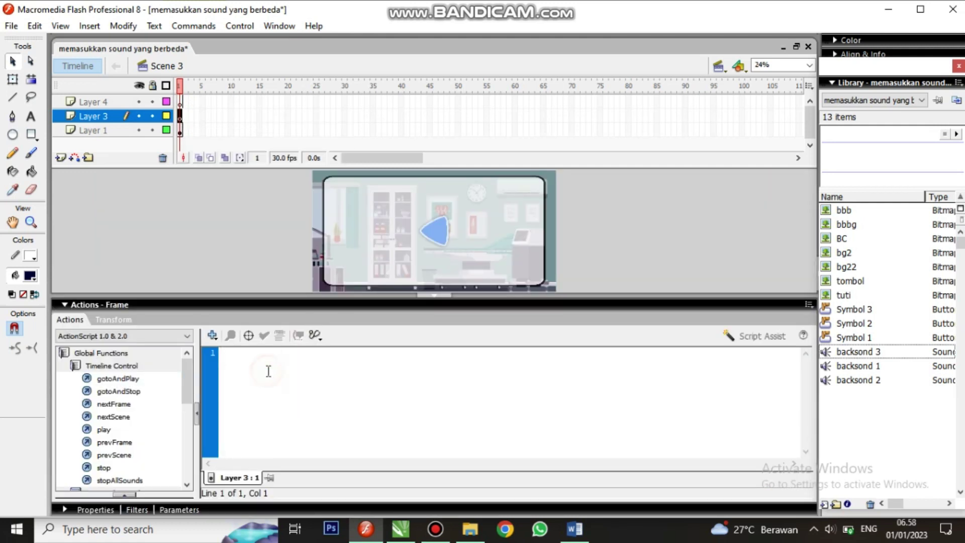
text(musik = new Sound(); musik.attachSound("backsond 2"); musik.stop();)
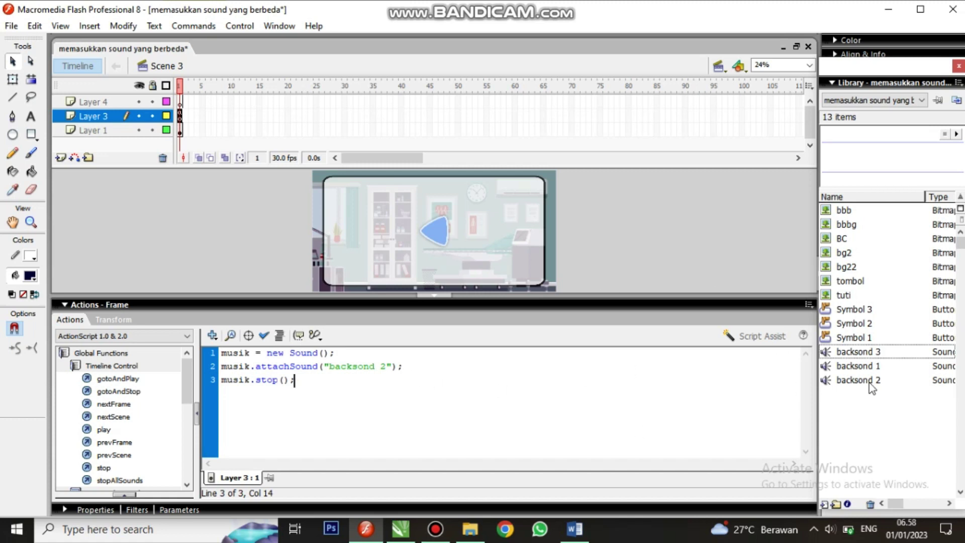
Make the attachSound line of Scene 3's Layer 3 script use "backsond 3".
click(878, 351)
click(443, 399)
double_click(382, 366)
text(3)
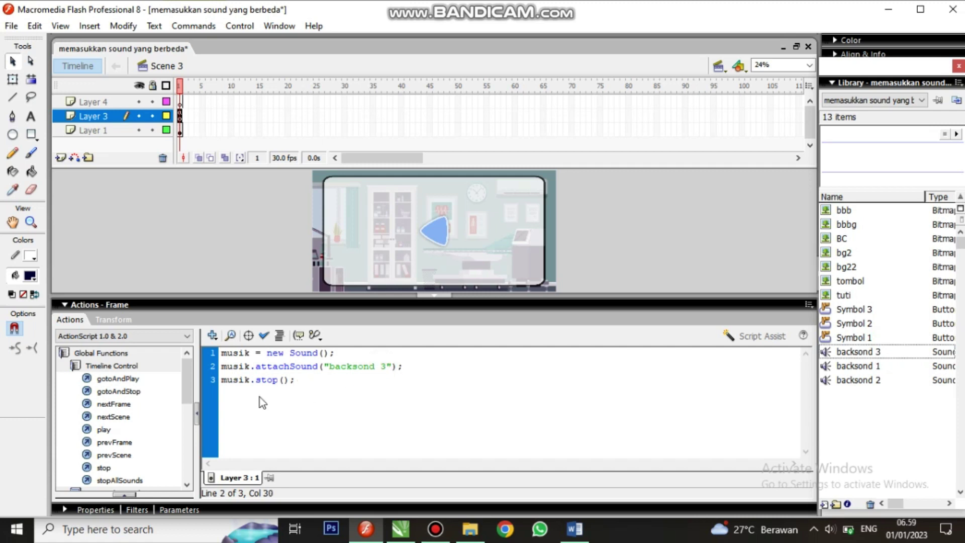